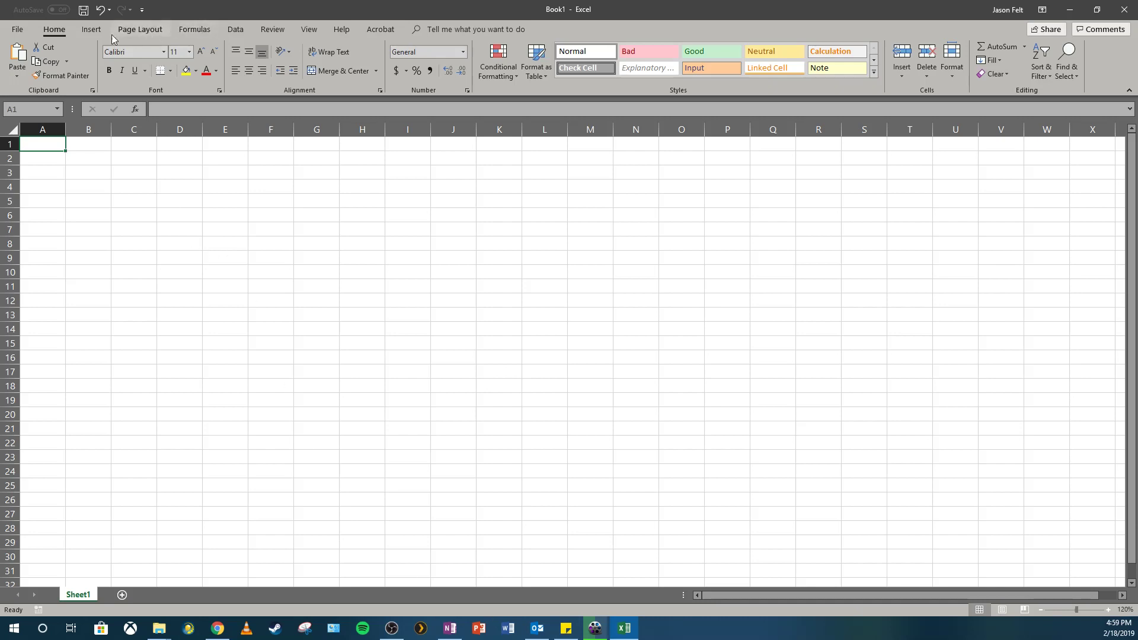
click(139, 30)
click(18, 62)
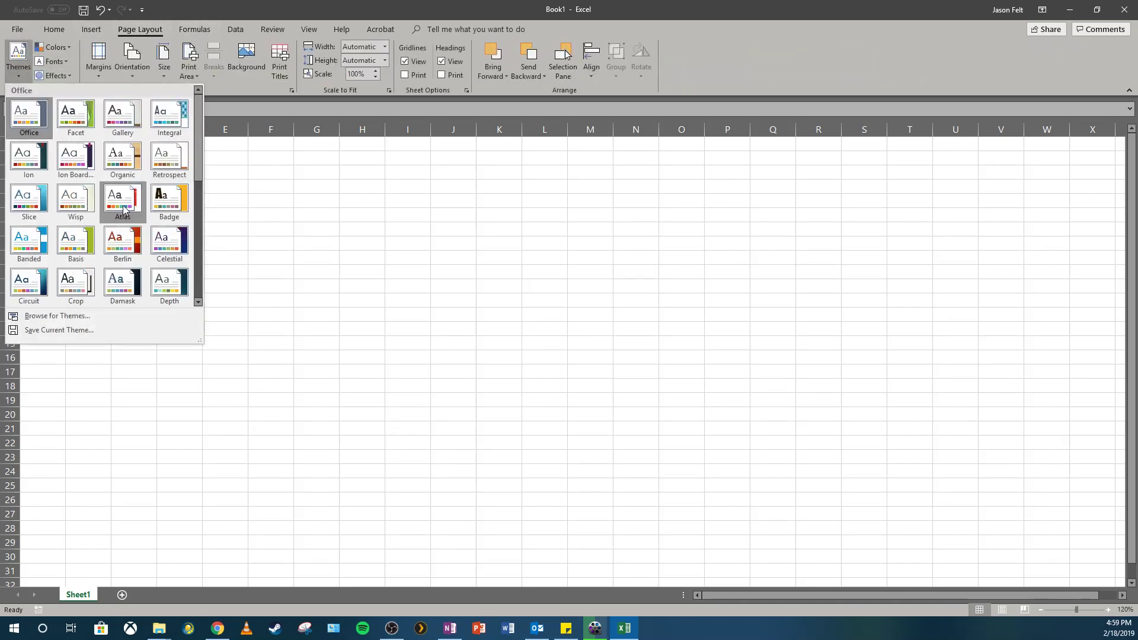
scroll(123, 208, down, 4)
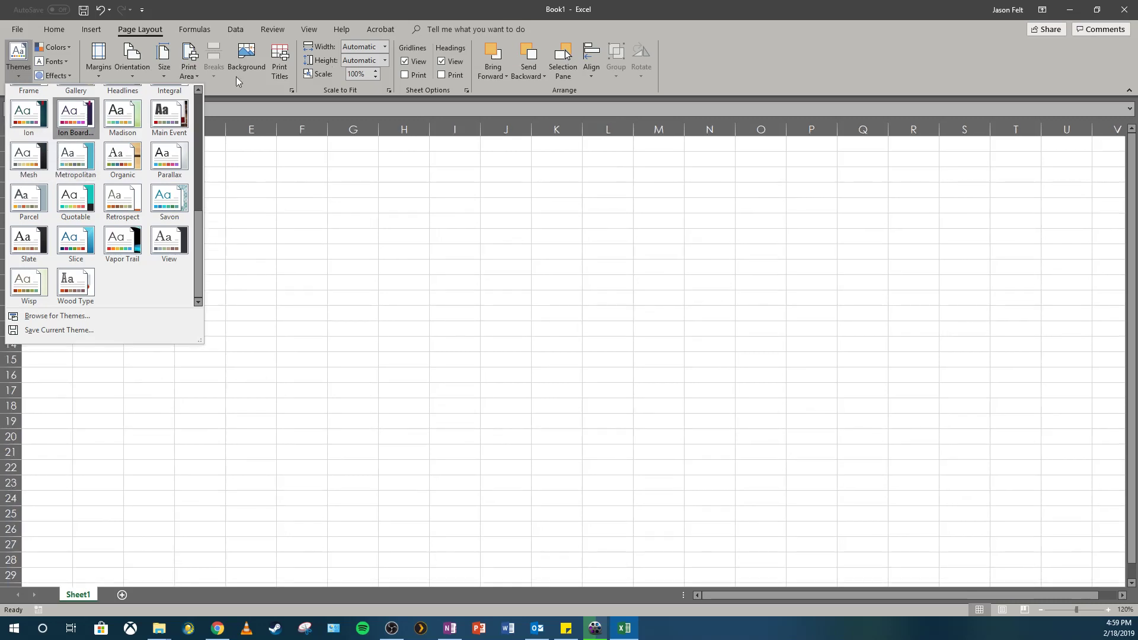
Find the theme gallery by searching the commands for "themes" and apply the Mesh theme to the workbook.
click(445, 30)
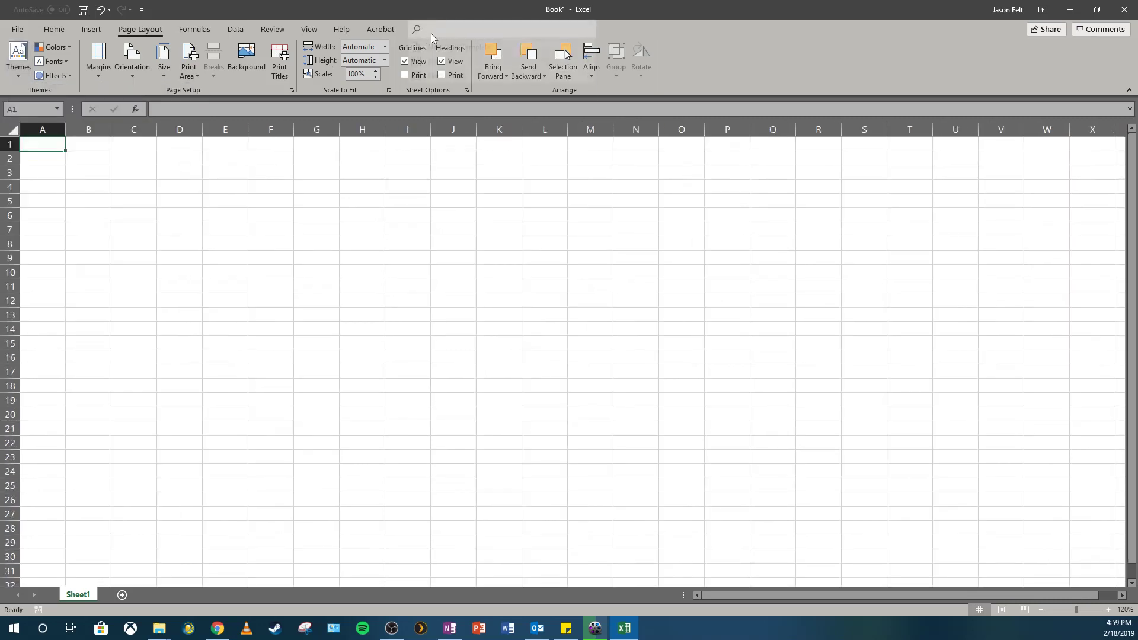
text(themes)
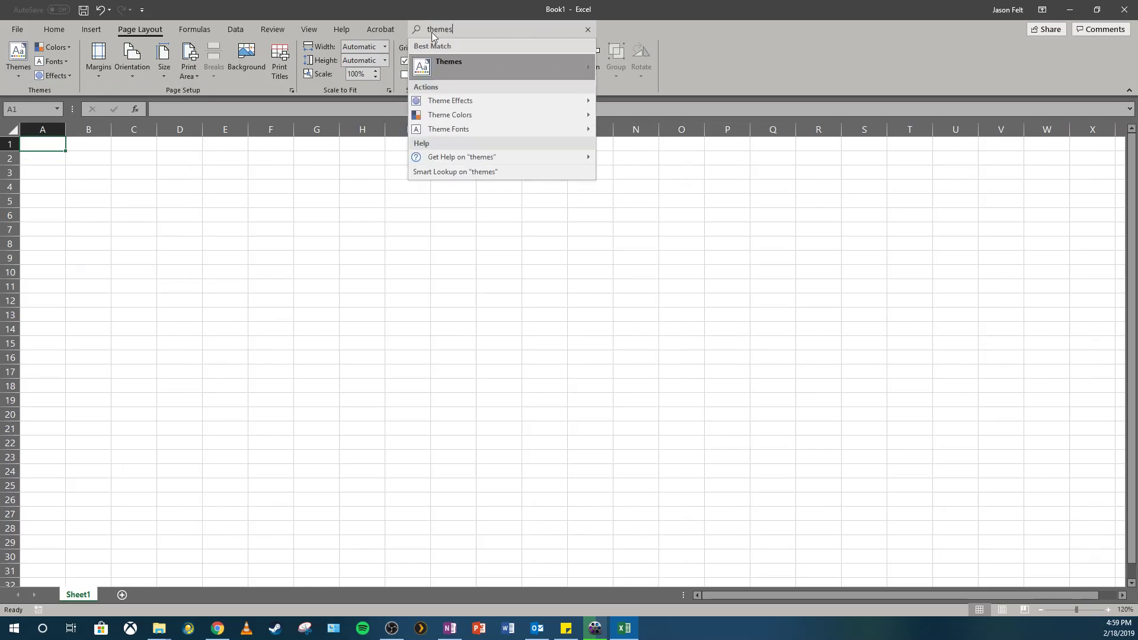
mouse_move(511, 72)
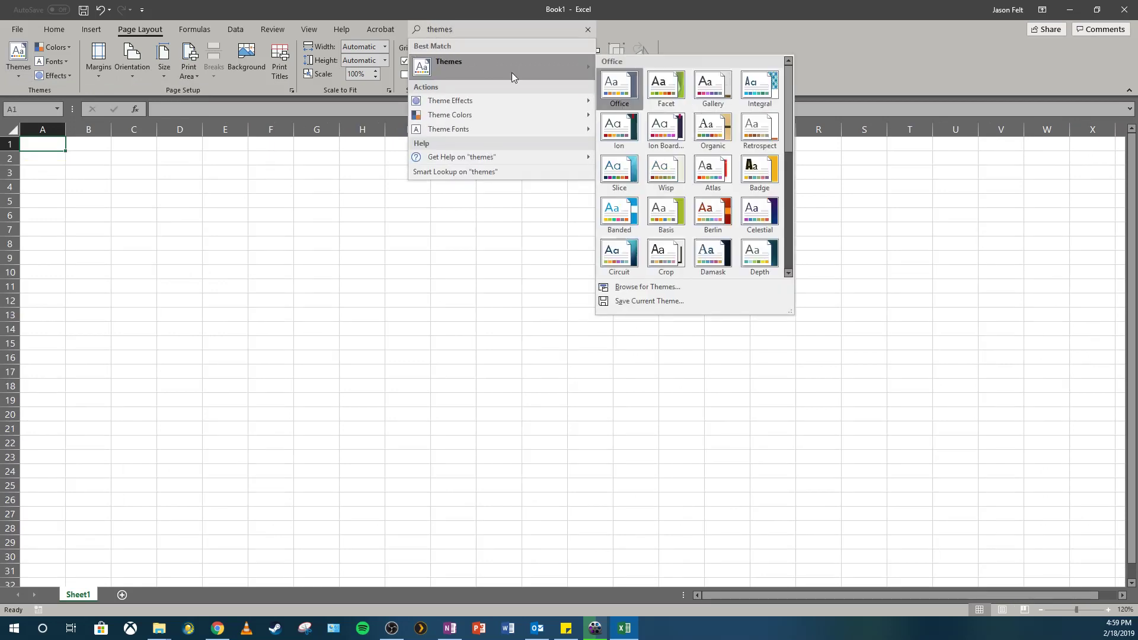
scroll(728, 184, down, 3)
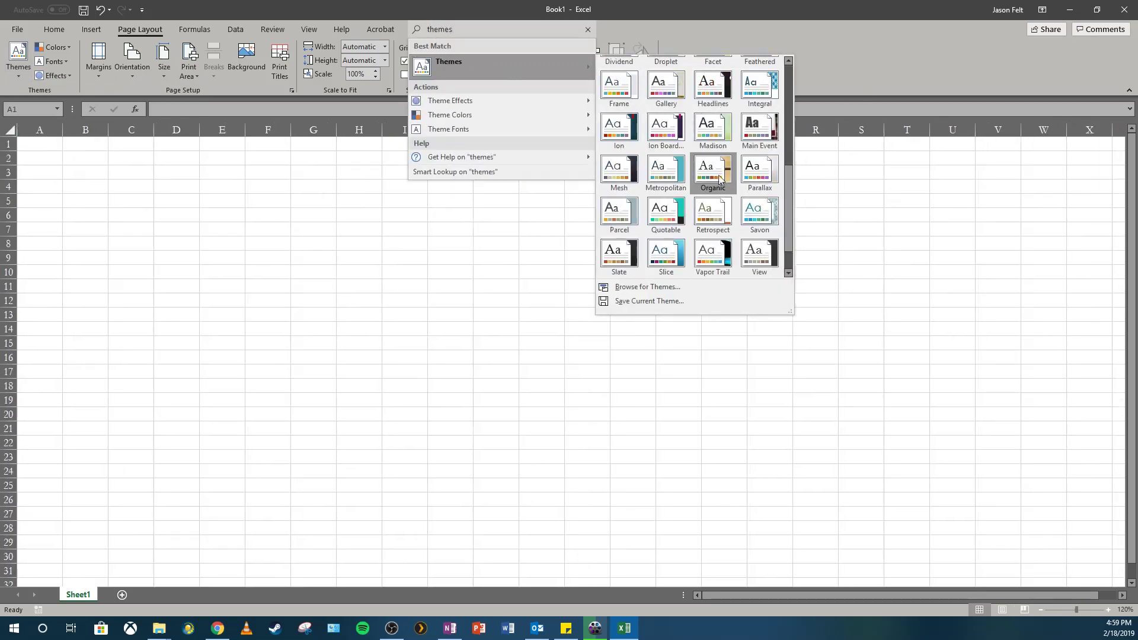
click(620, 172)
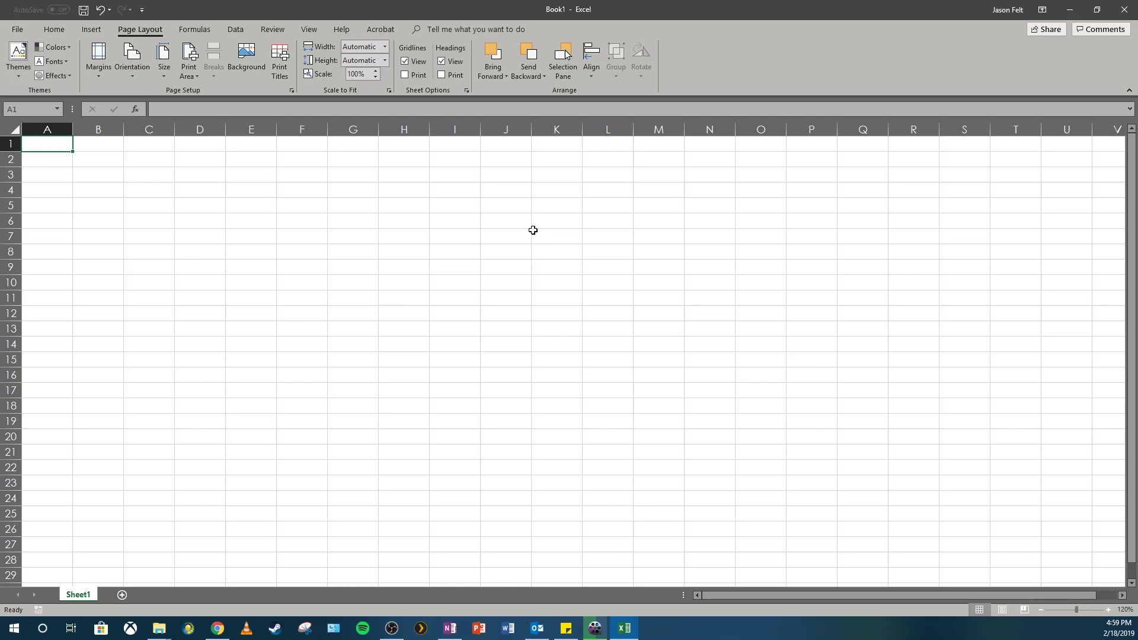
Enlarge row 4 to about three times its height and column A to about twice its width.
click(11, 190)
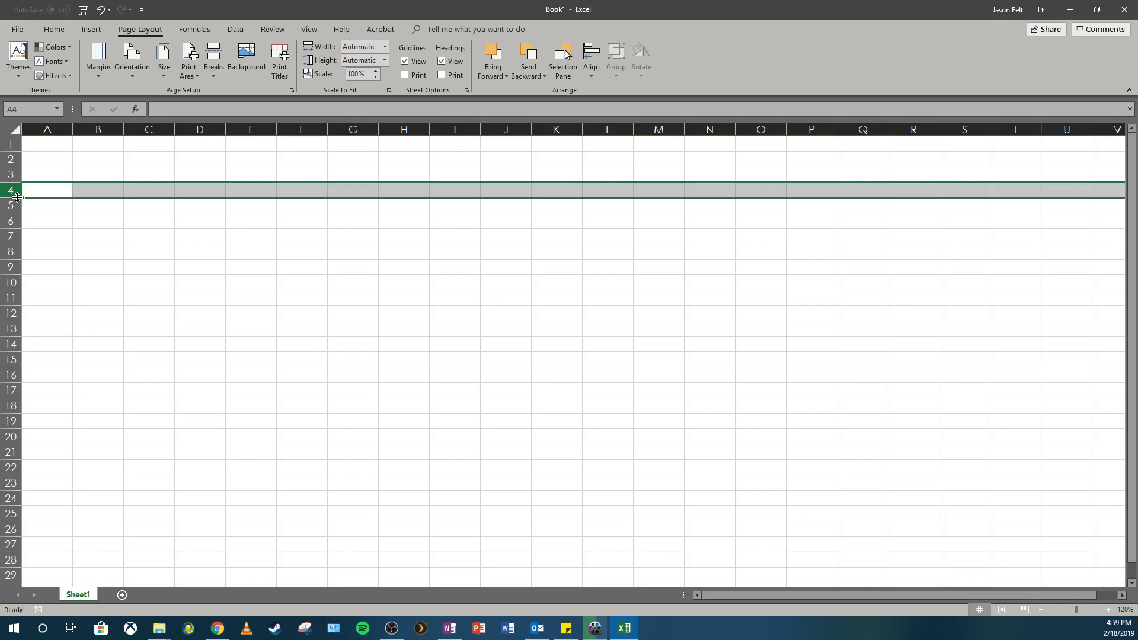
drag(17, 197, 18, 230)
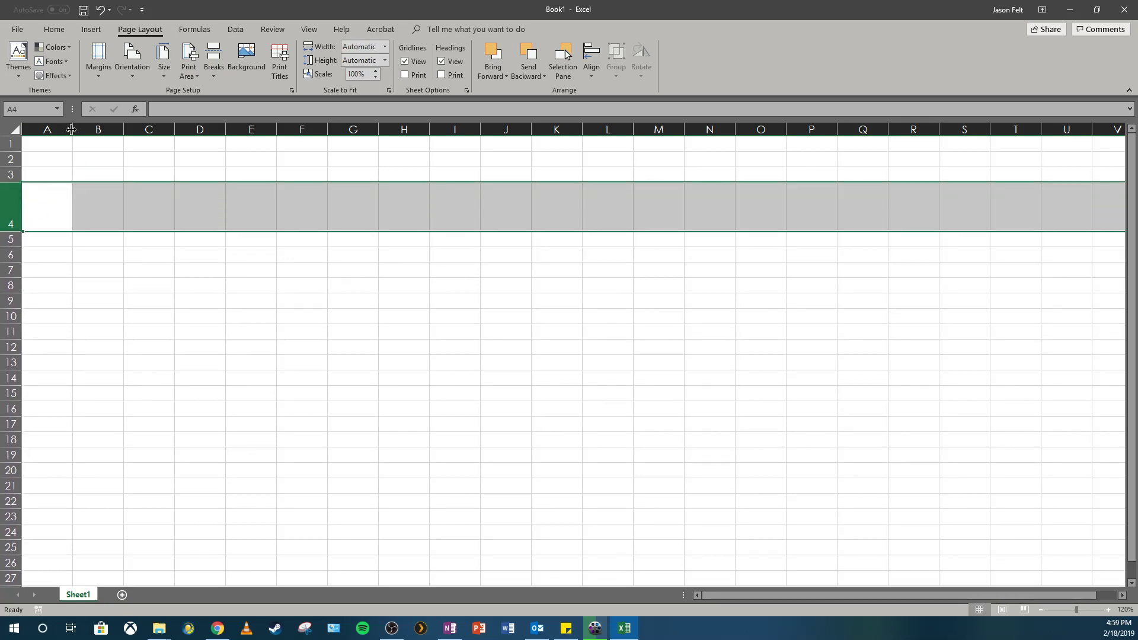
drag(71, 129, 126, 135)
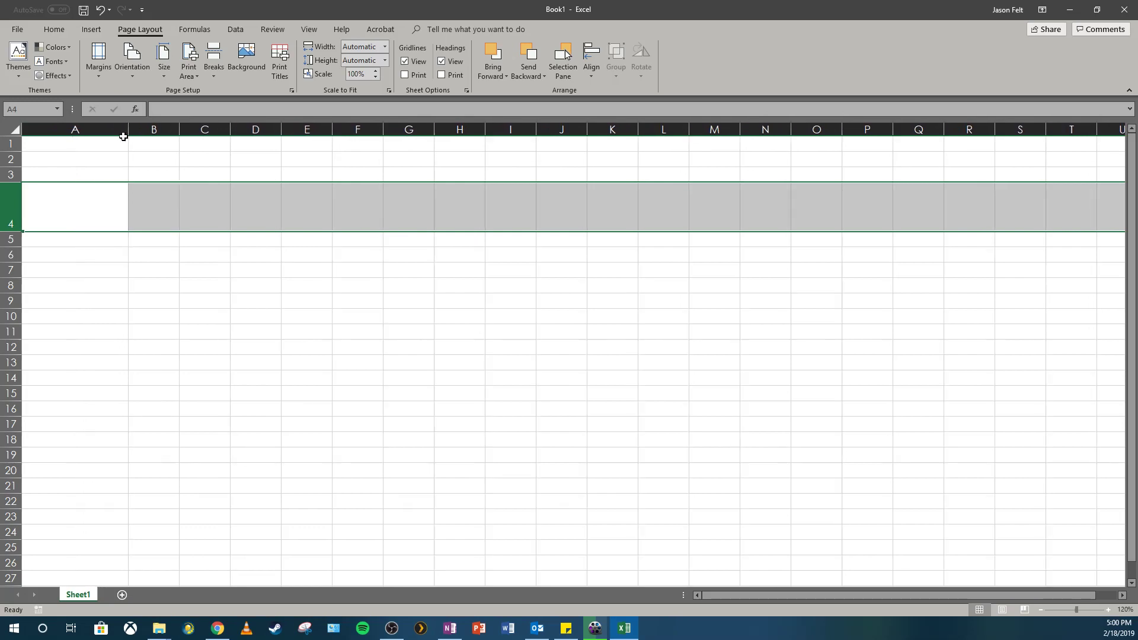
Widen columns B through G together to about 1.4 times their width.
click(154, 128)
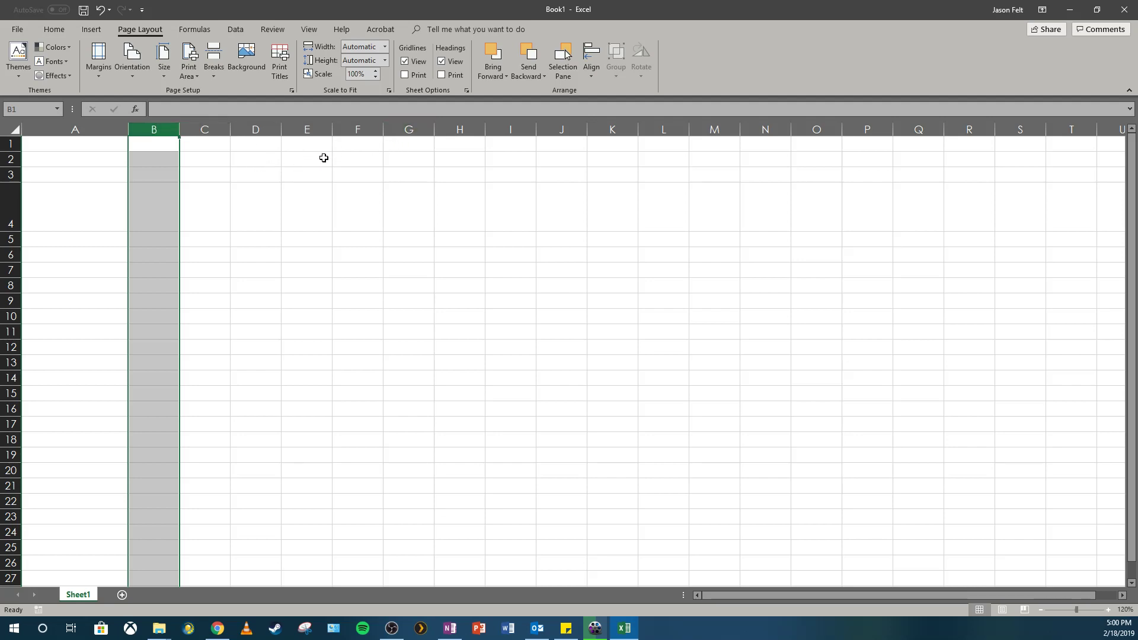
shift+click(418, 126)
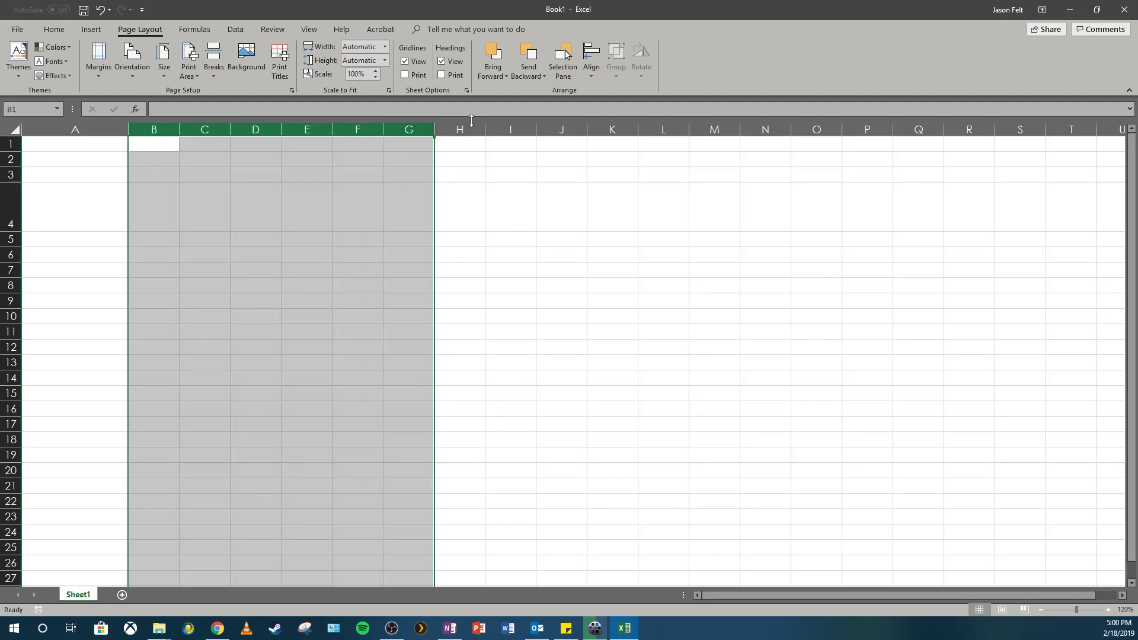
drag(435, 129, 454, 133)
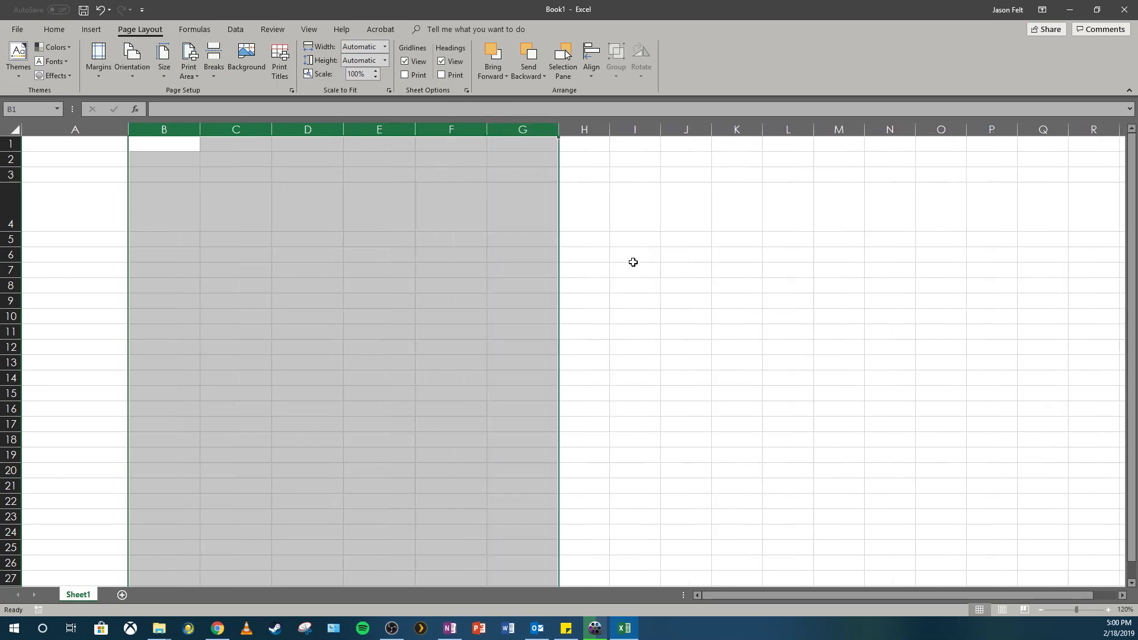
Enter the title "Twelve-Tone Concert Venue" in A1 and the subtitle "Consolidated Expenses Worksheet" in A2.
click(69, 143)
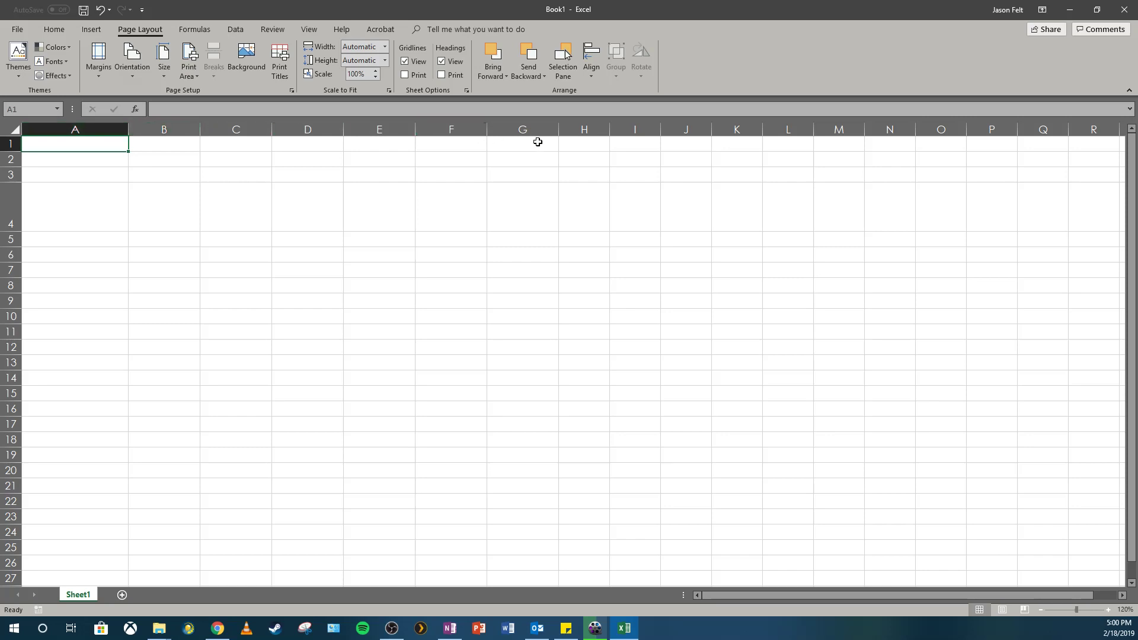
double_click(81, 146)
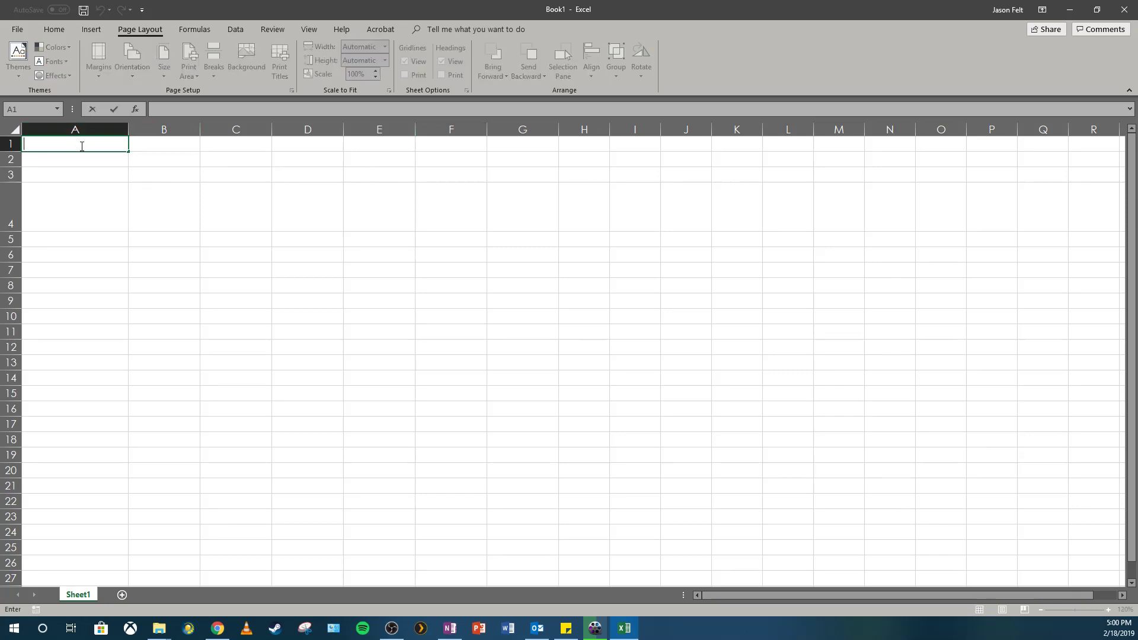
text(Twelve-Tone Concer)
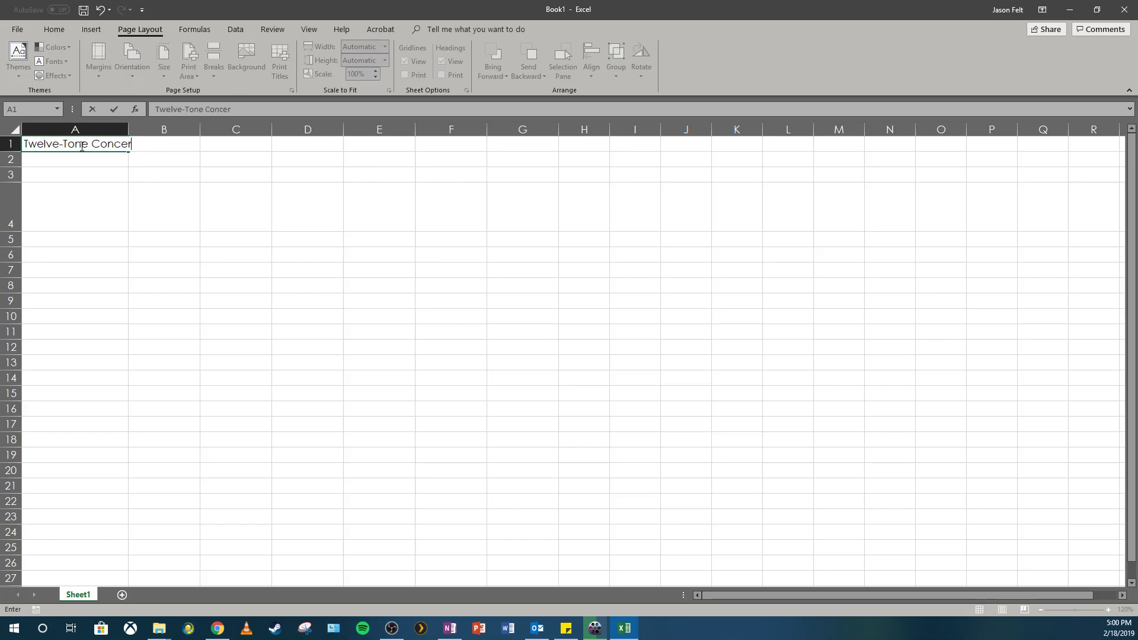
text(t Venue)
key(Return)
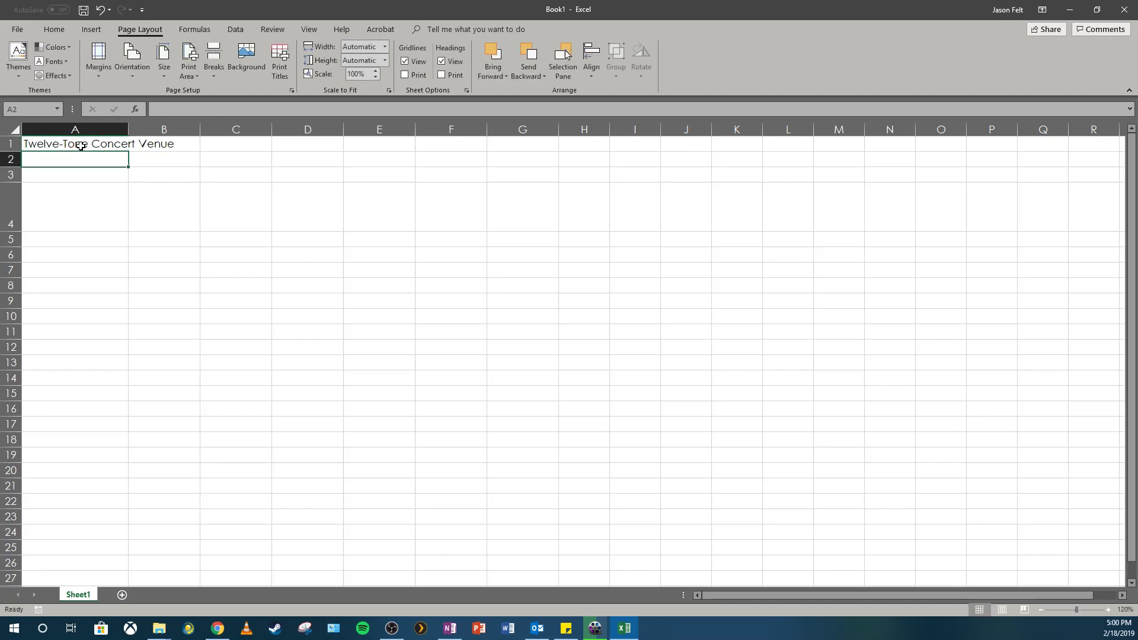
text(Consolidate)
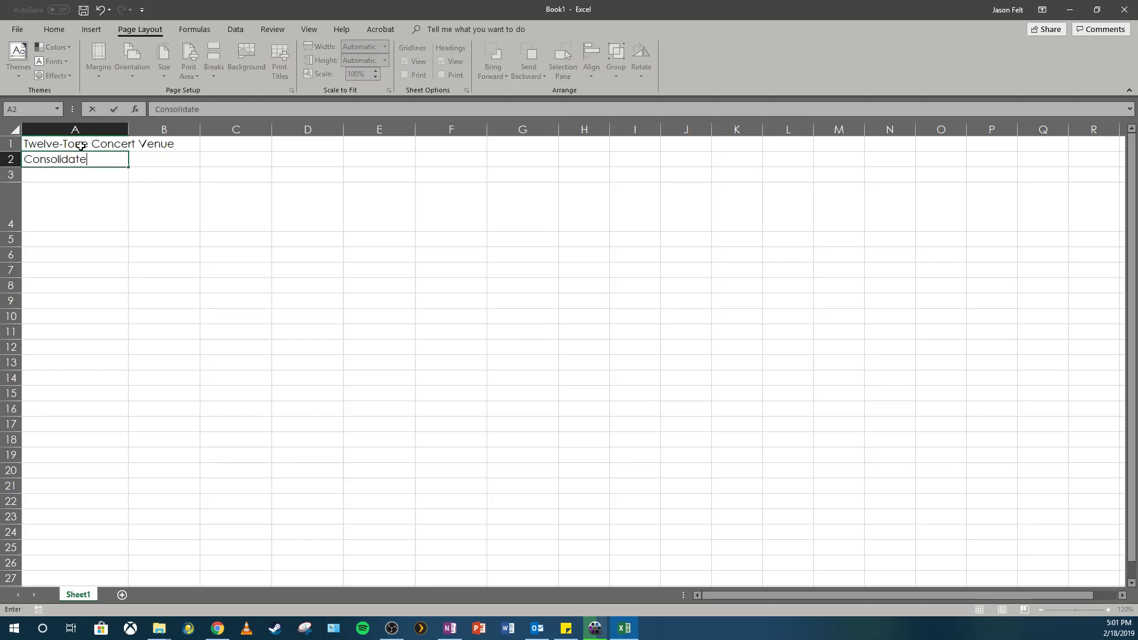
text(d Expenses Worksheet)
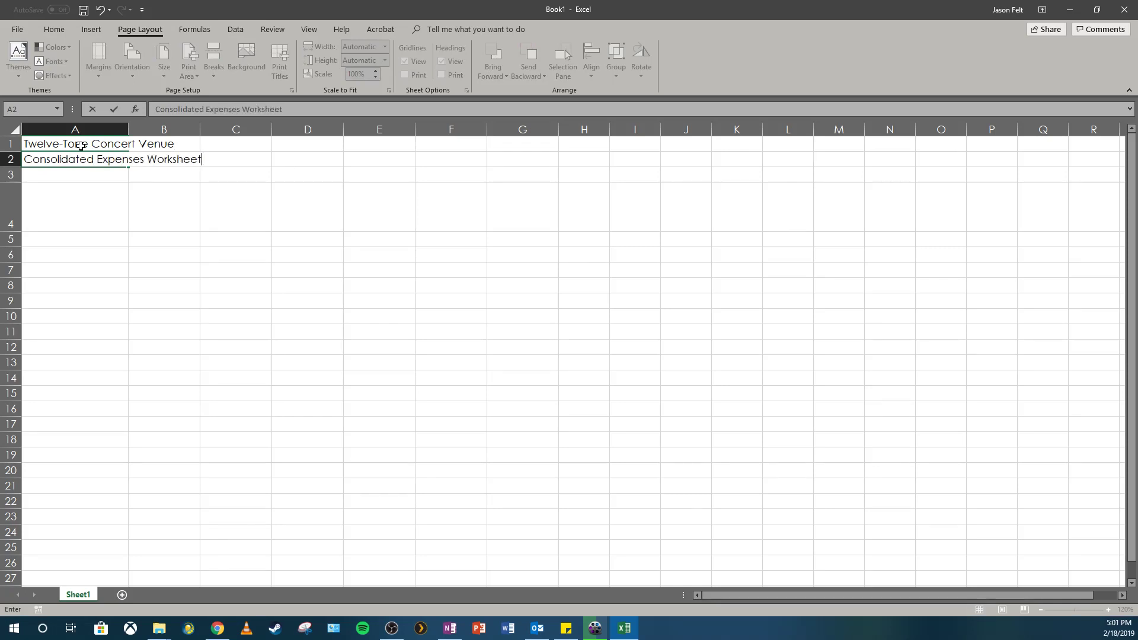
key(ctrl+Return)
Enter the column heading "Expense Category" in cell A4.
key(Down)
key(Down)
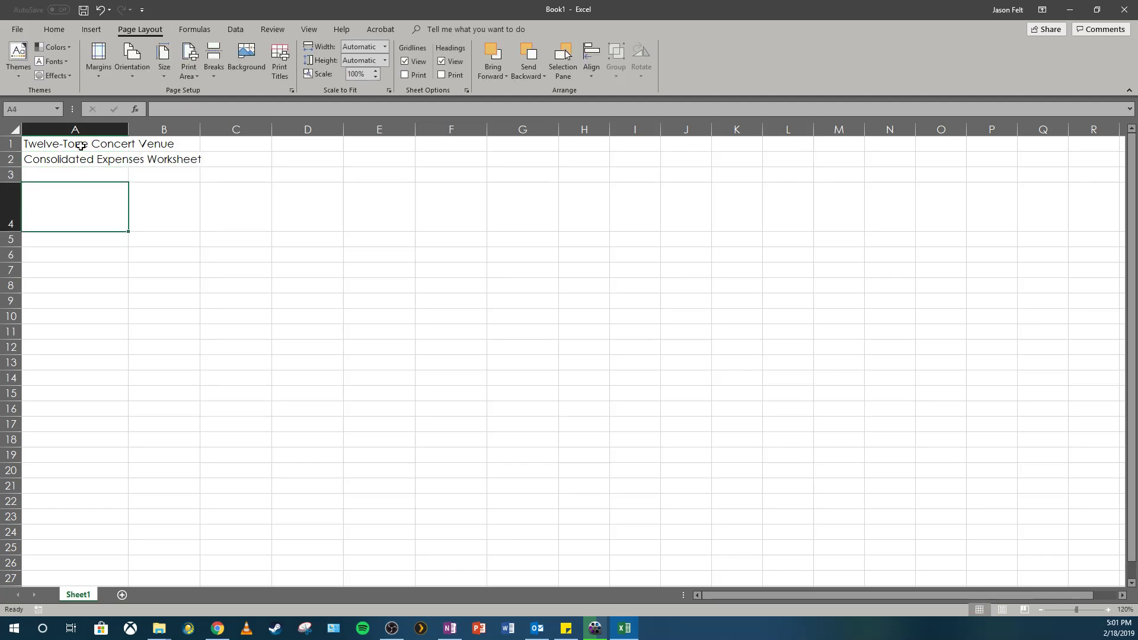
text(Expense )
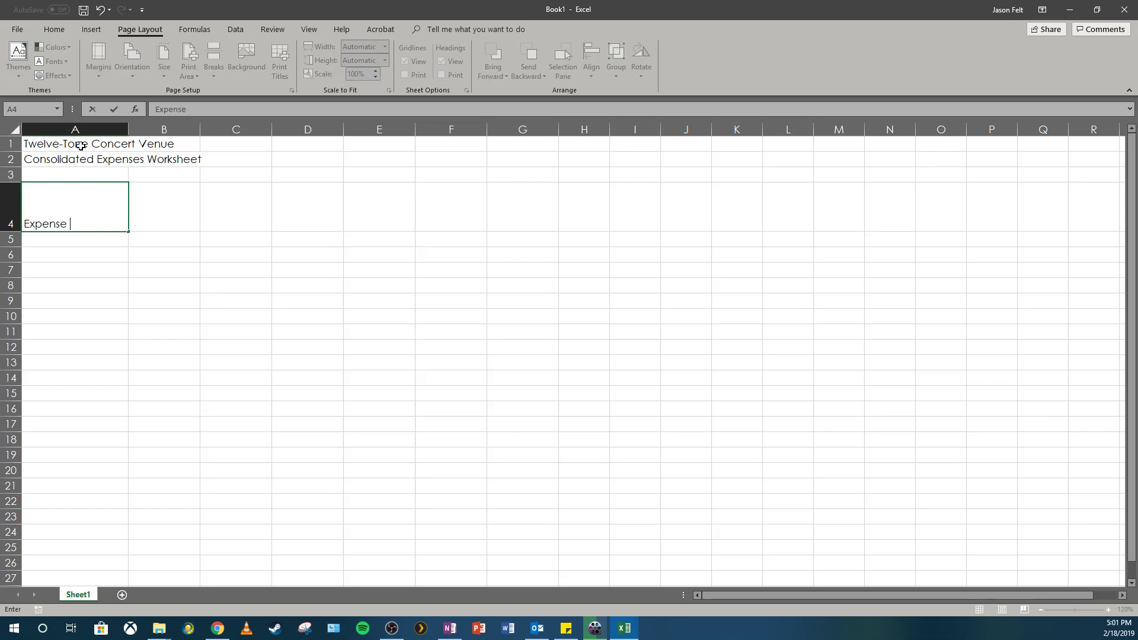
text(Category)
key(Return)
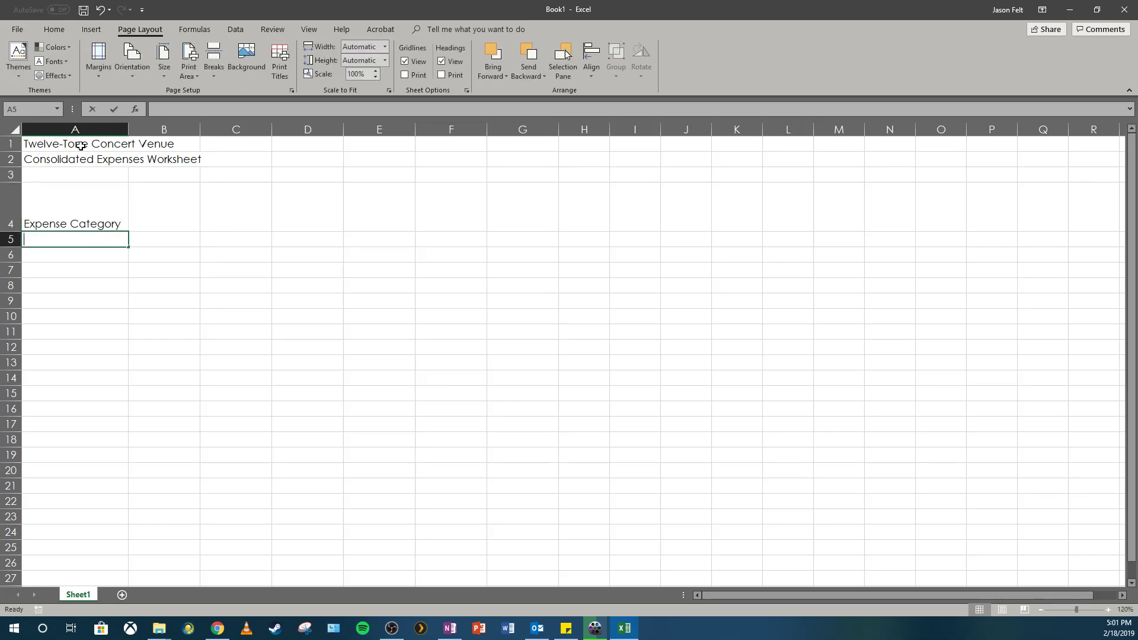
List the categories Payroll, Benefits, Security, Rent and Utilities down cells A5 to A9.
text(Payroll)
key(Return)
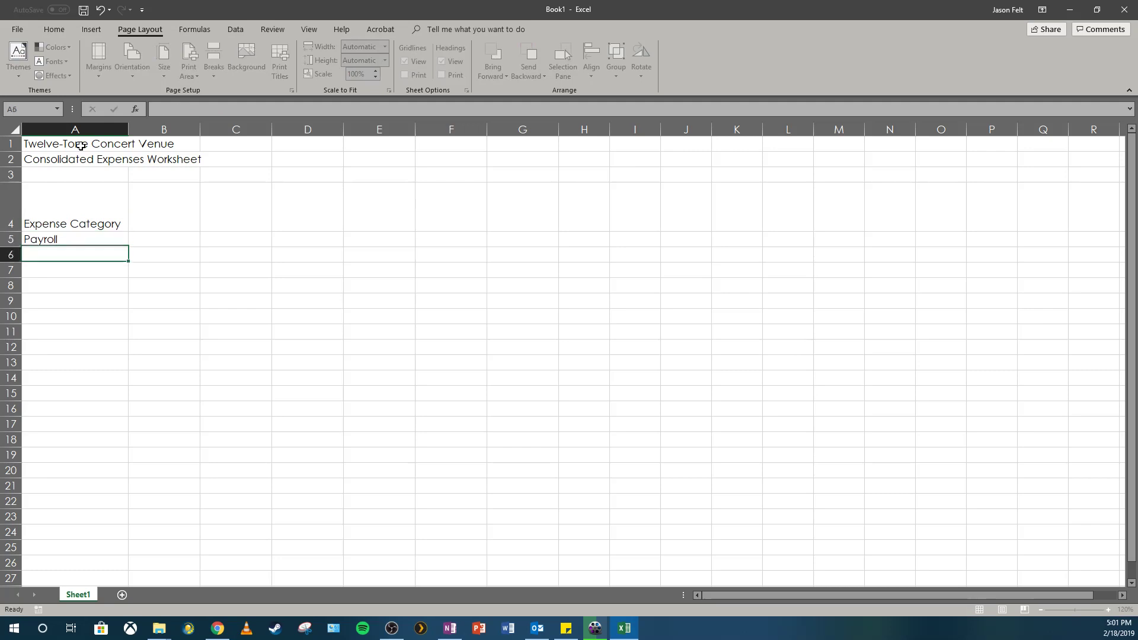
text(Benefits)
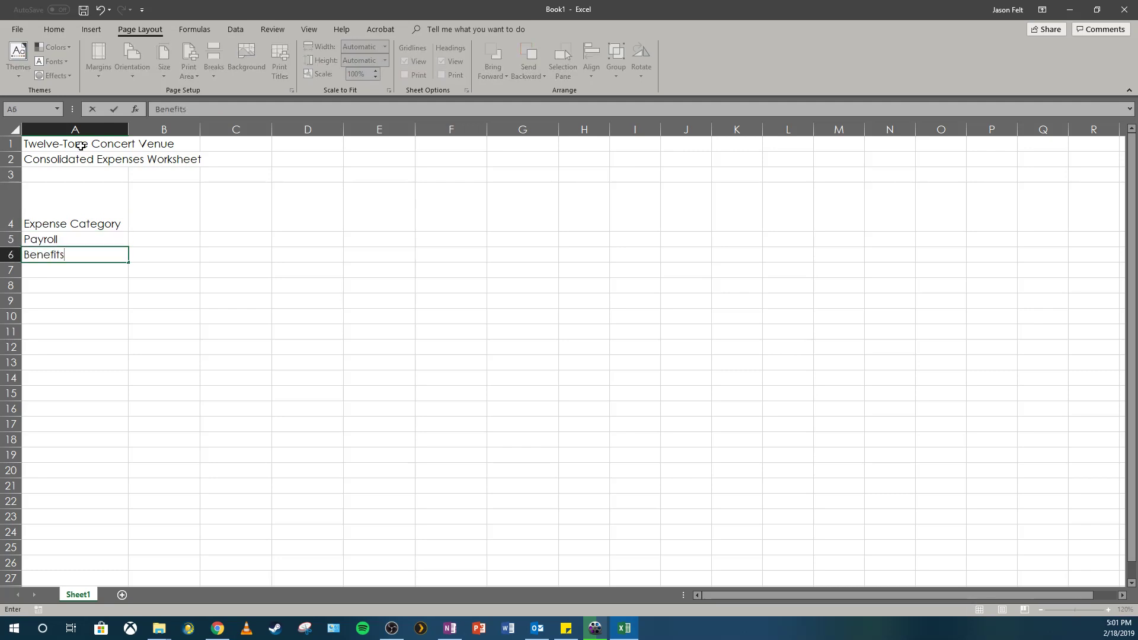
key(Return)
text(Security)
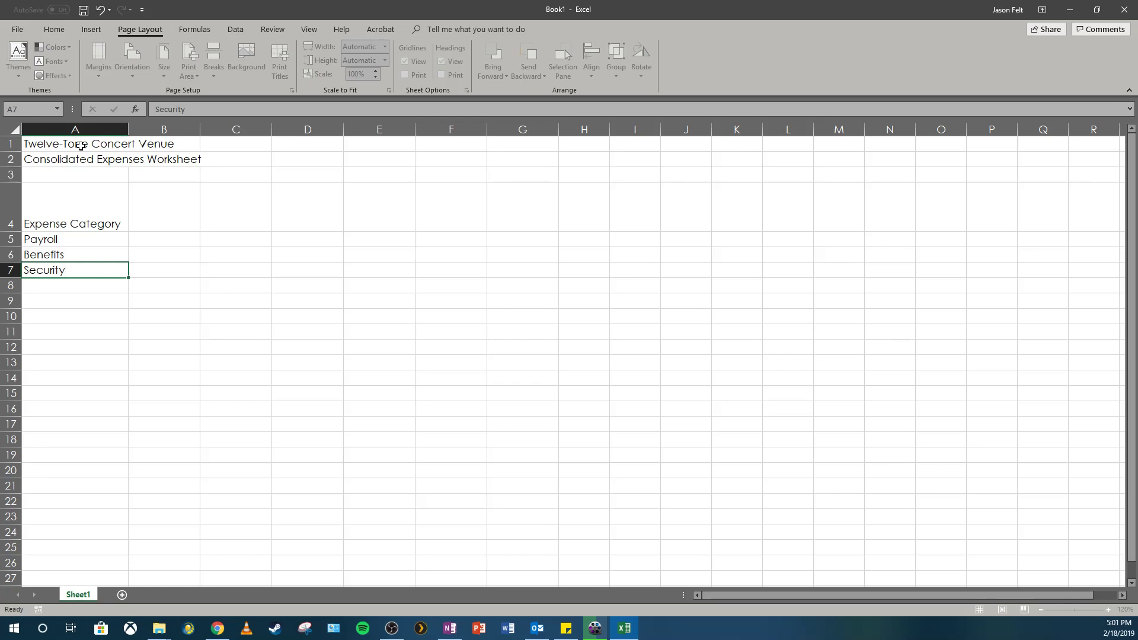
key(Return)
text(Rent)
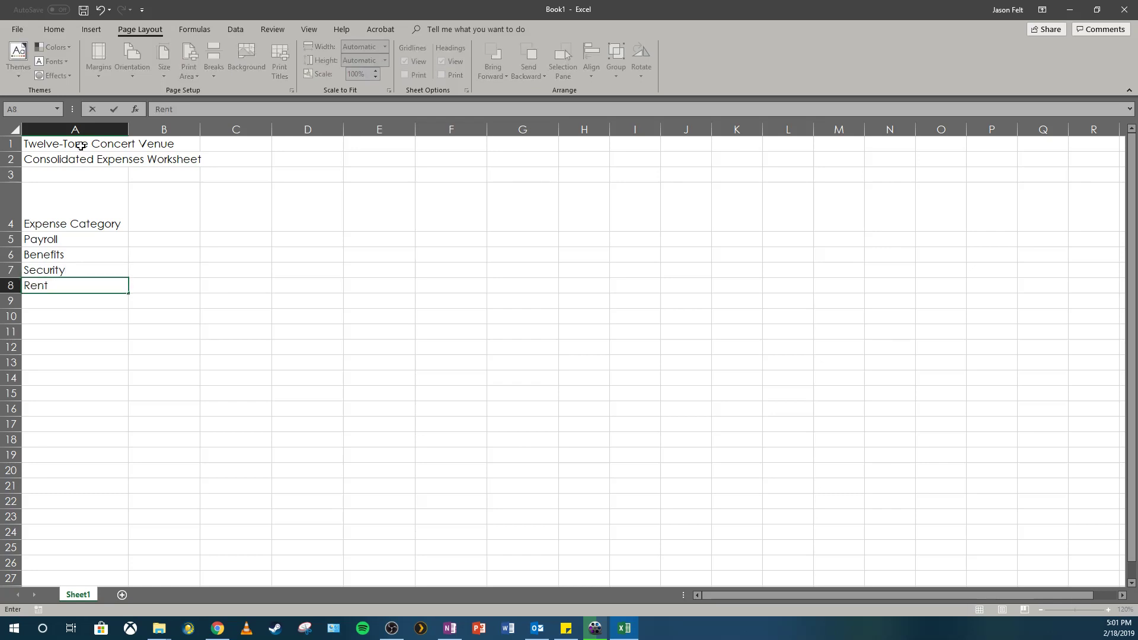
key(Return)
text(Utilities)
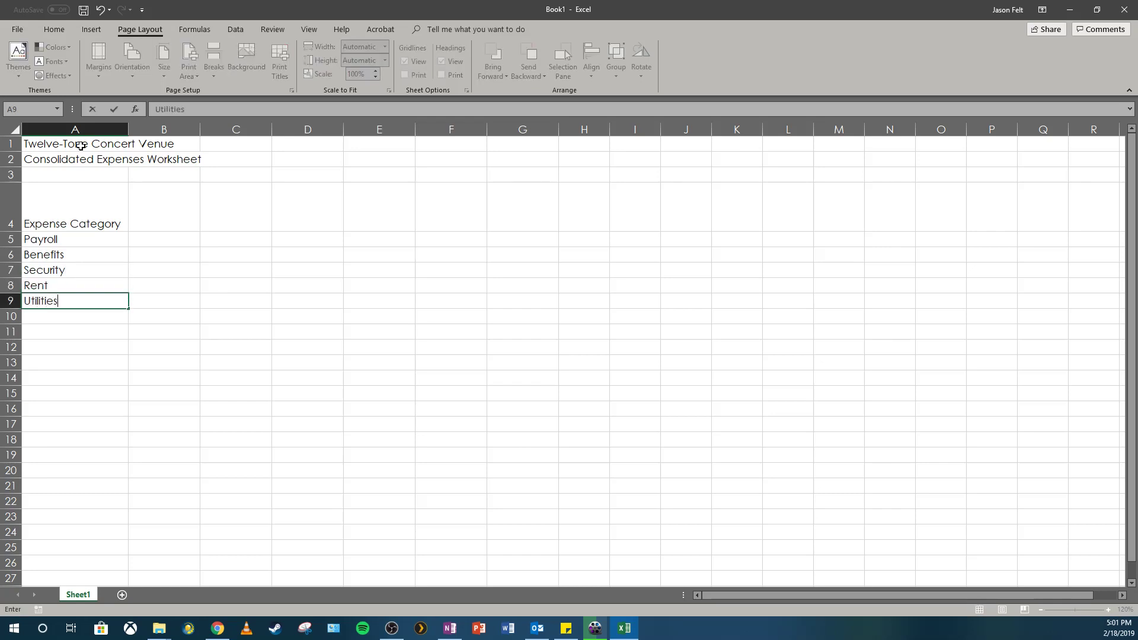
key(Return)
Add the categories Maintenance, Advertising and Administrative in cells A10 to A12.
text(Main)
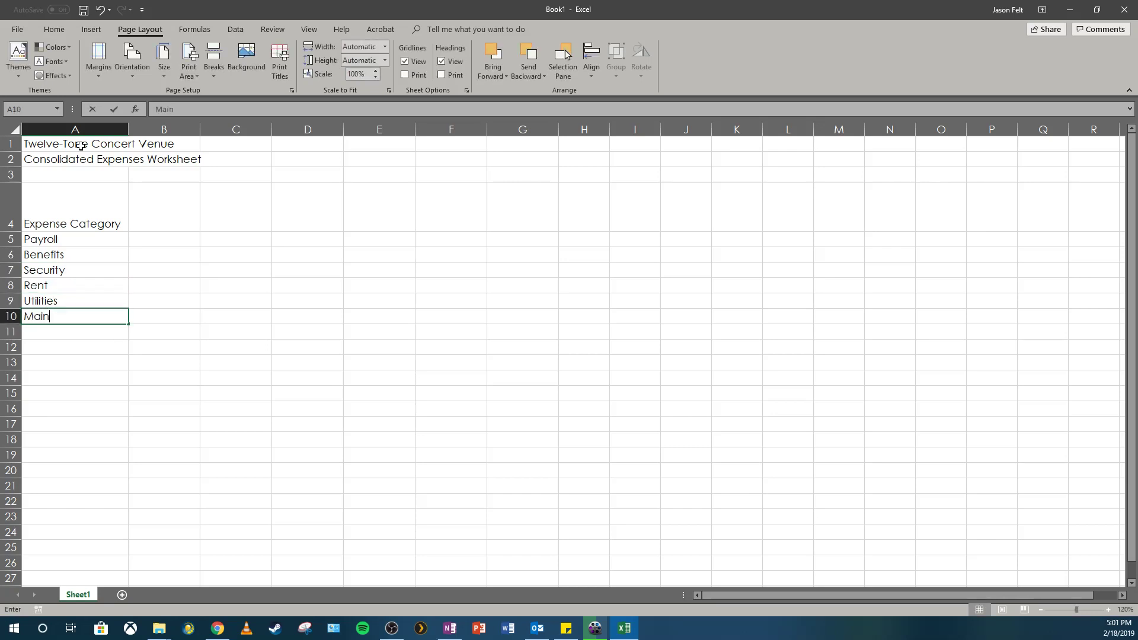
text(tenance)
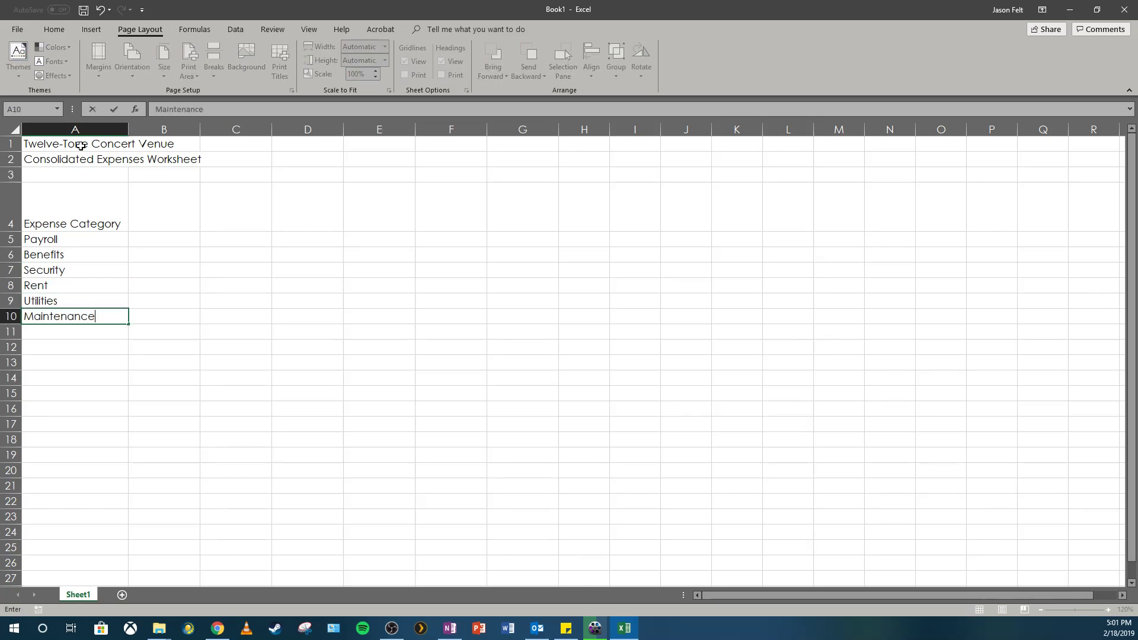
key(Return)
text(Advertising)
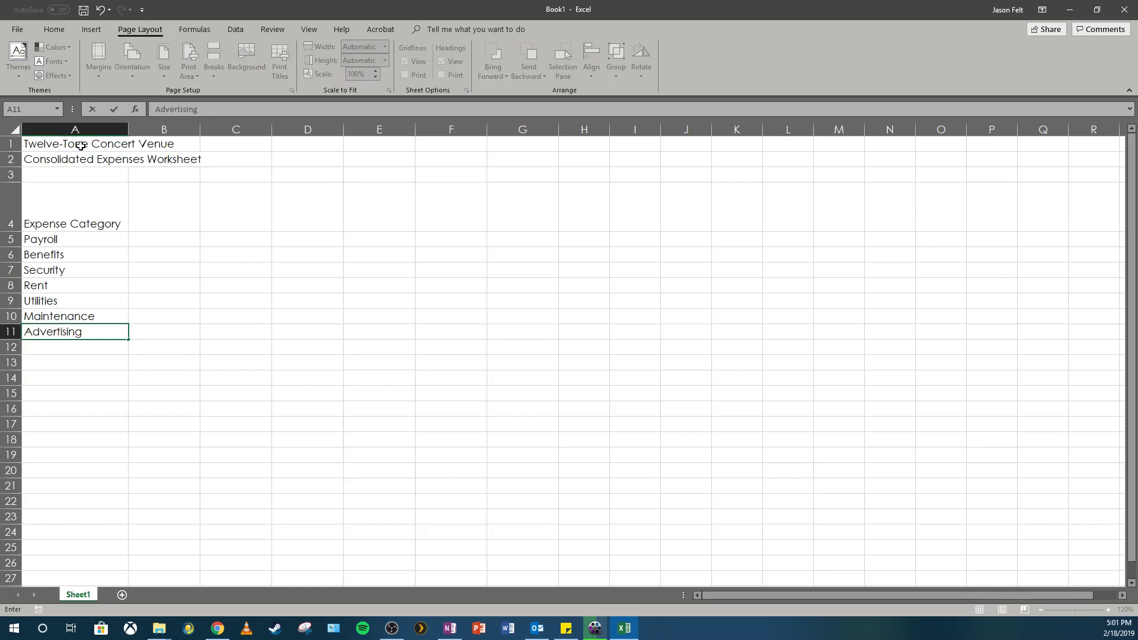
key(Return)
text(Admi)
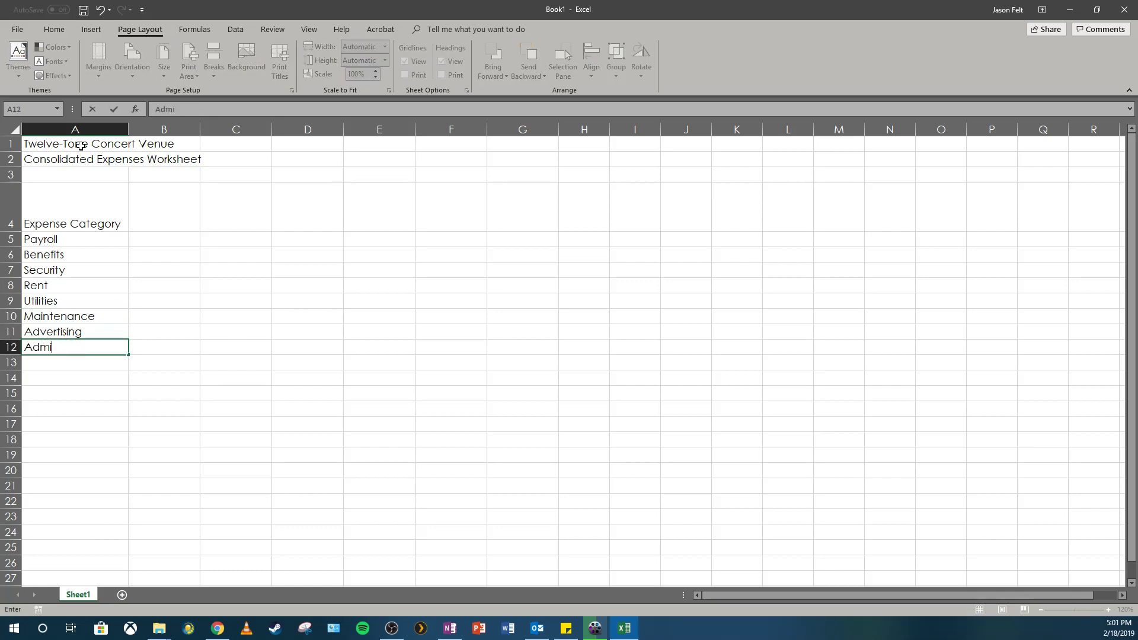
text(nistrative)
Enter the heading 2017 in B4 and the three-line heading "2018 / Projected / % Change" in C4.
click(164, 216)
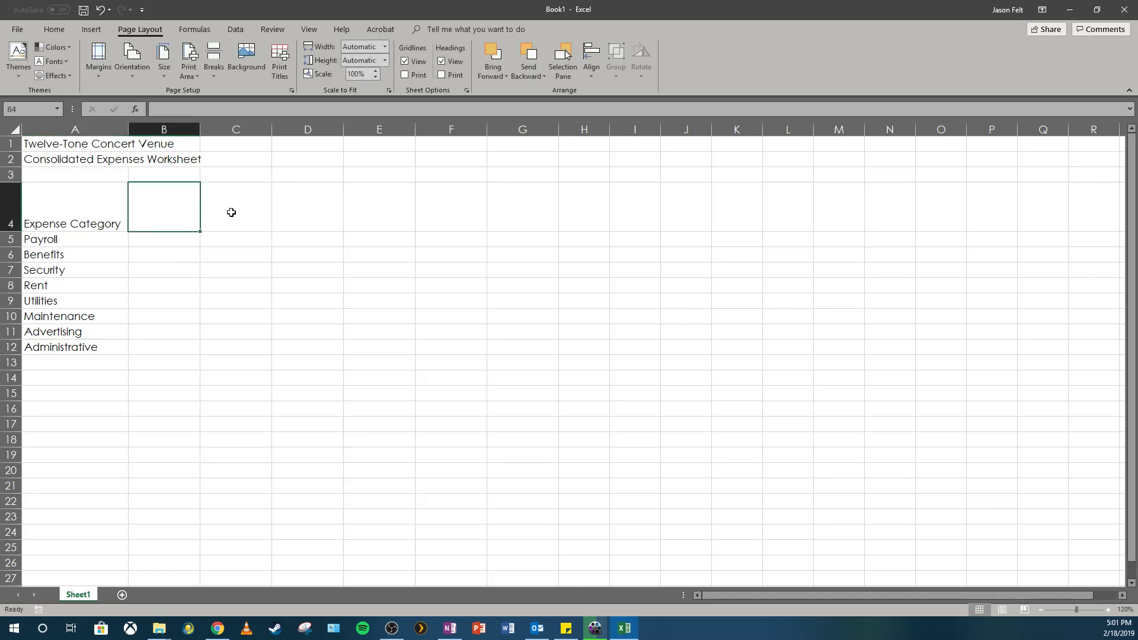
text(2017)
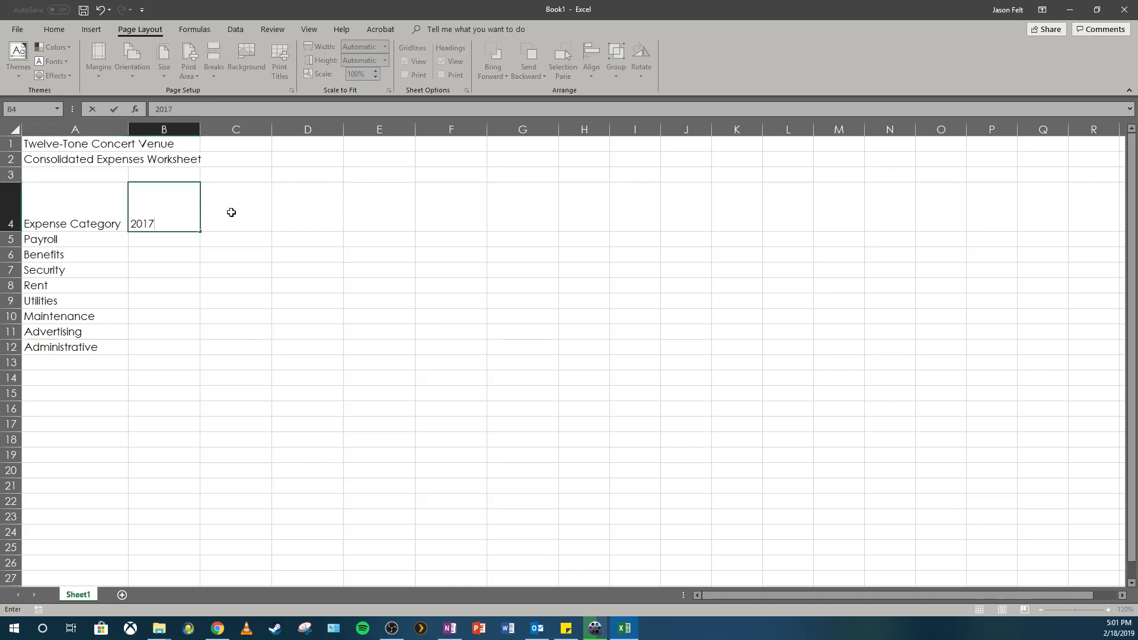
click(231, 212)
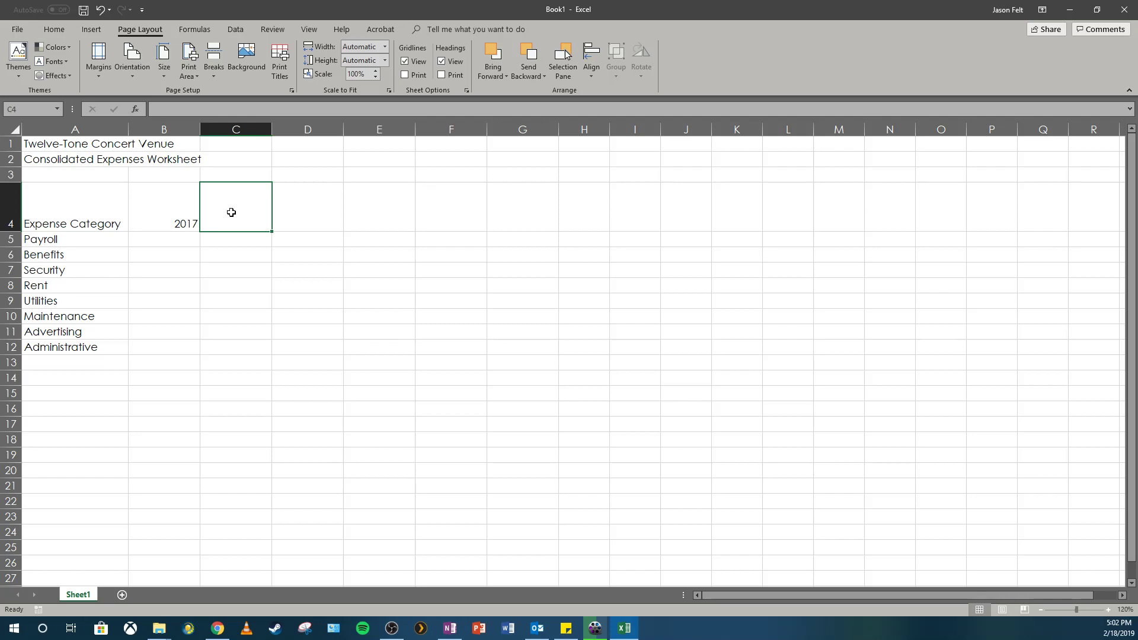
text(2018)
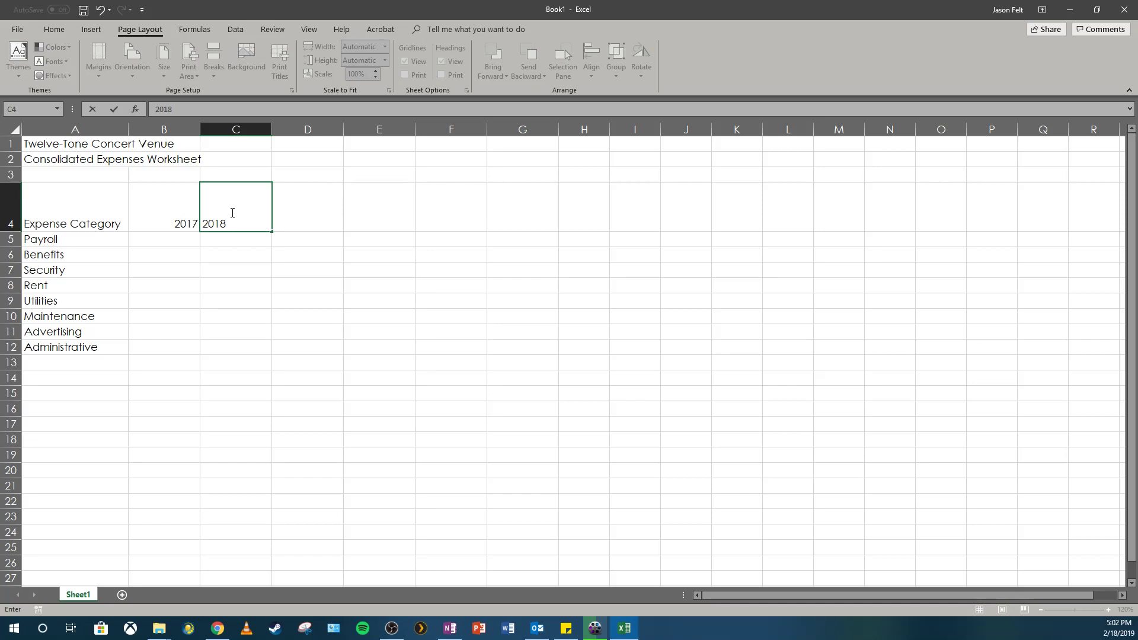
key(alt+Return)
text(Projected)
key(alt+Return)
text(% Change)
key(Return)
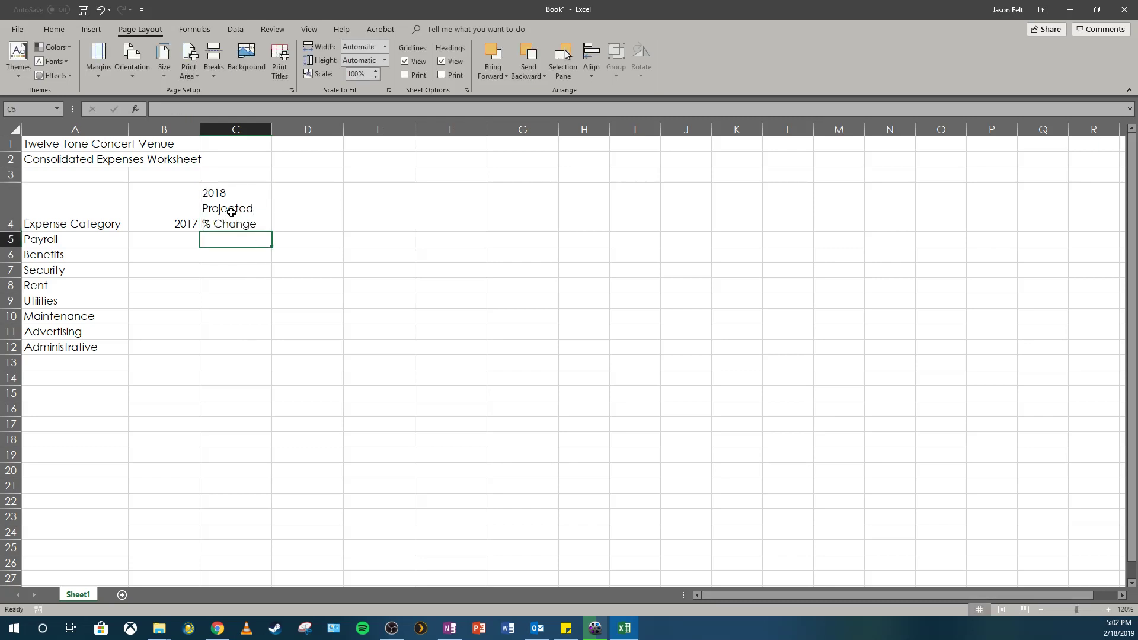
click(232, 211)
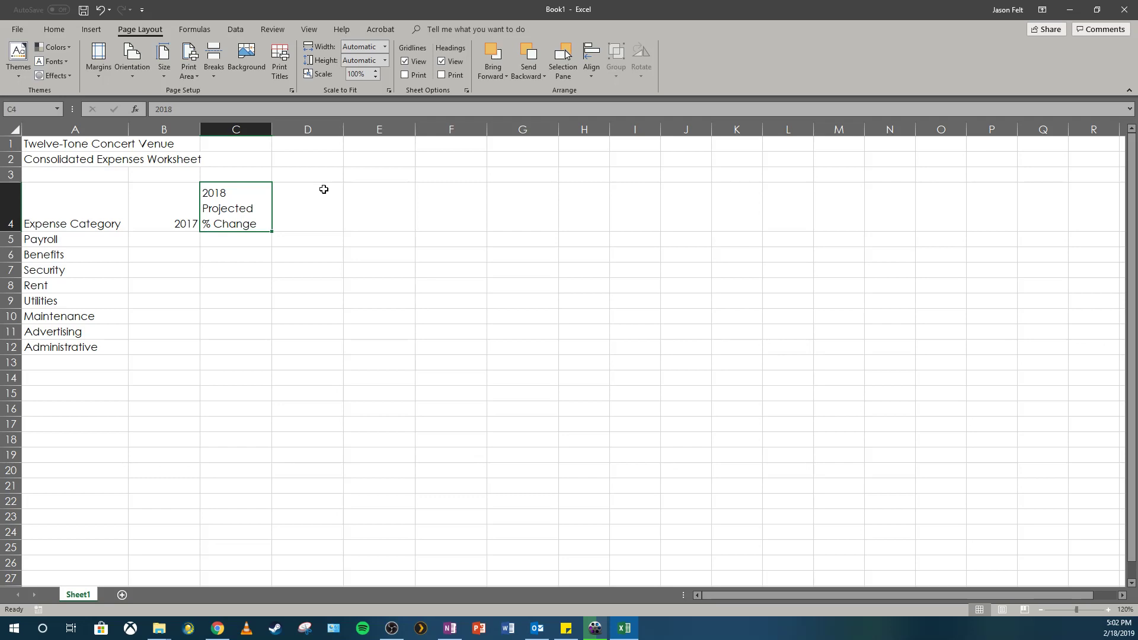
click(224, 237)
click(228, 219)
Enter the heading 2018 in D4 and the three-line heading "2019 / Projected / % Change" in E4.
click(313, 205)
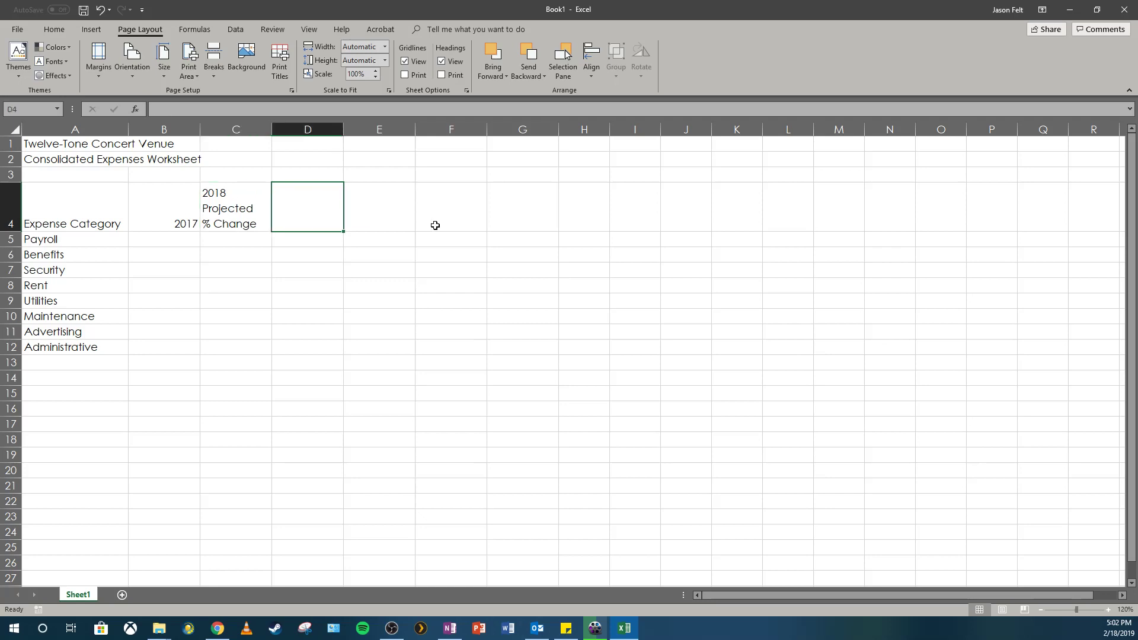
text(2018)
key(Tab)
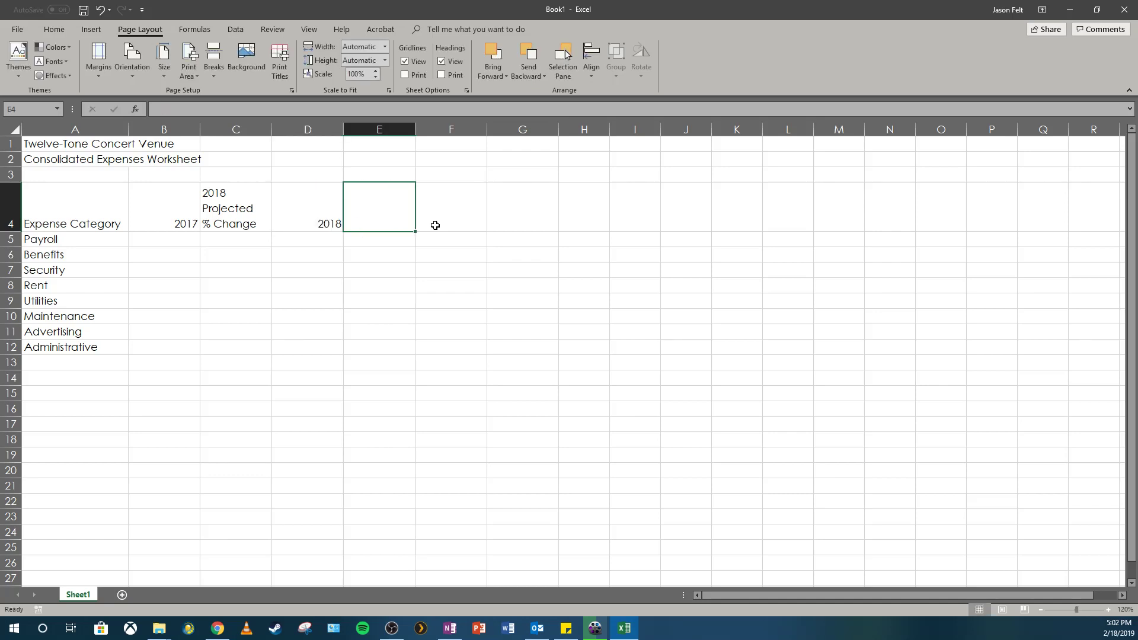
text(2019)
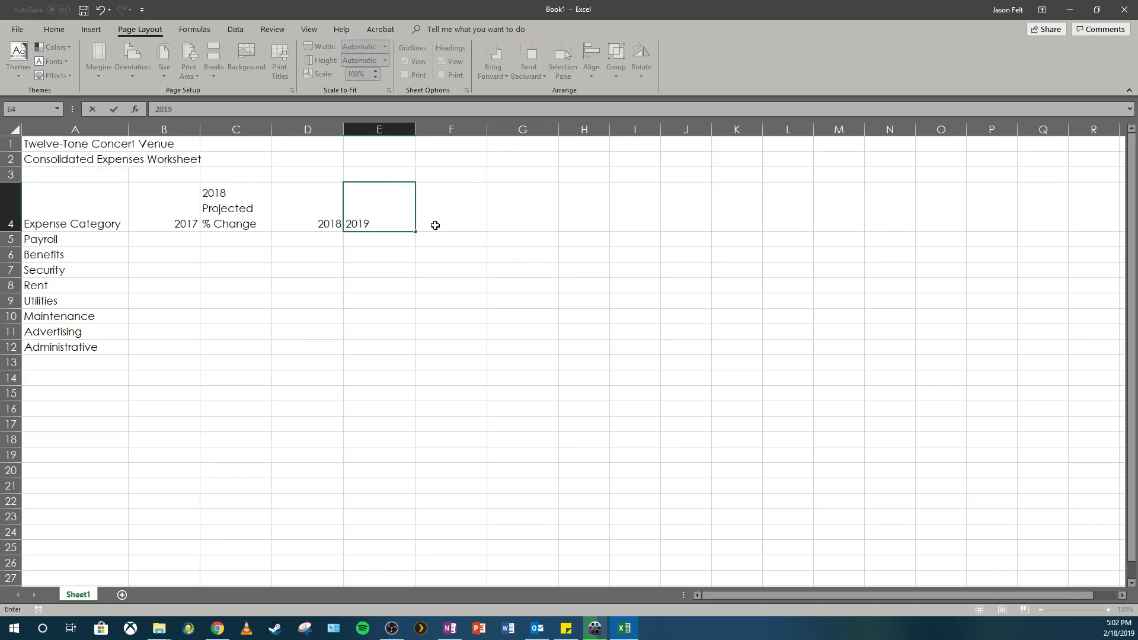
key(alt+Return)
text(Projected)
key(alt+Return)
text(% Change)
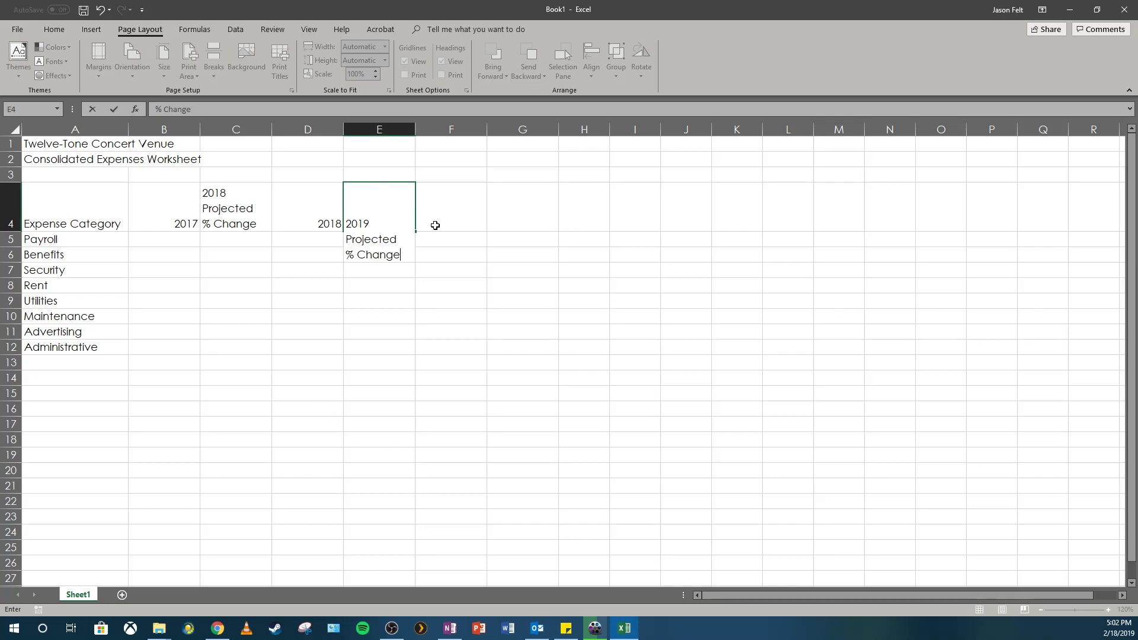
Enter the heading 2019 in F4 and the two-line heading "Average / % Change" in G4.
click(435, 225)
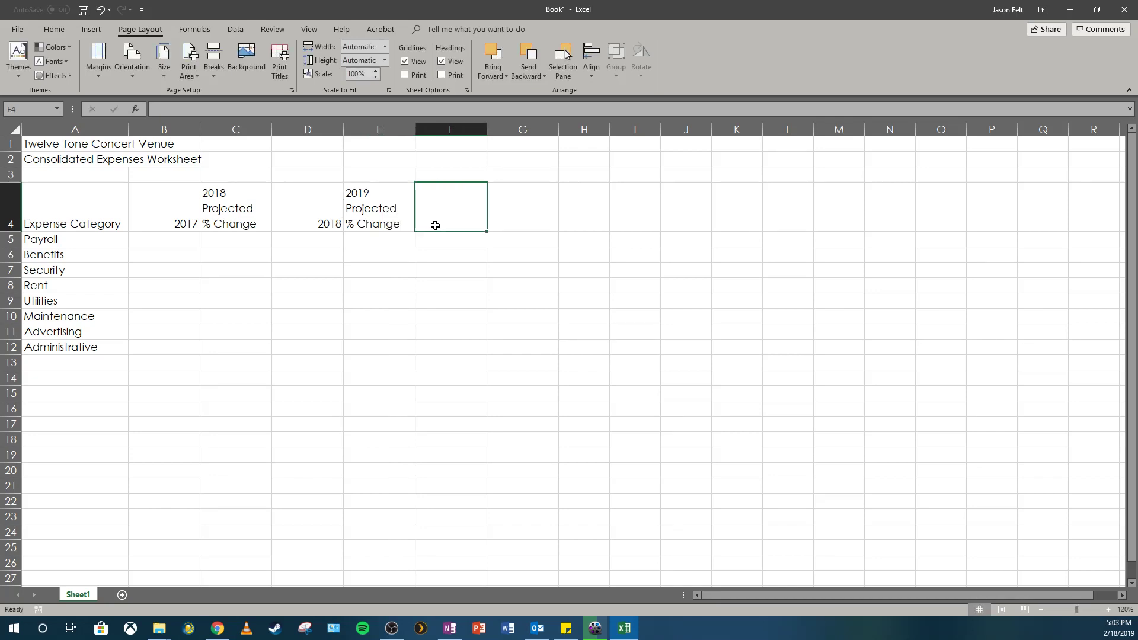
text(2019)
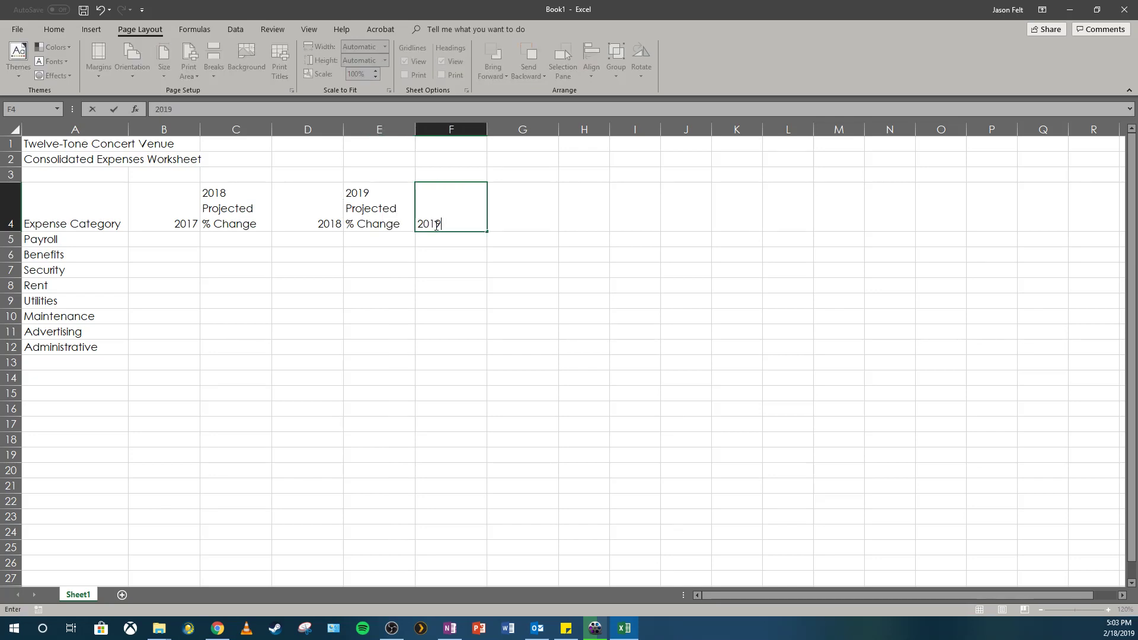
key(Tab)
text(Ave)
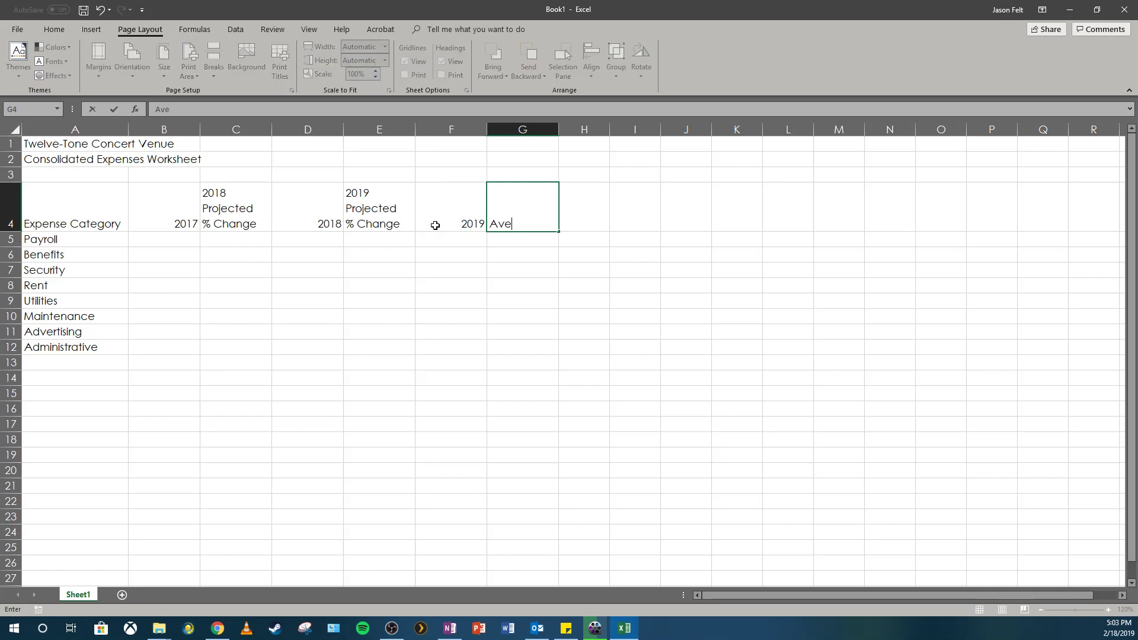
text(rage %)
key(BackSpace)
key(BackSpace)
key(alt+Return)
text(% Change)
key(Return)
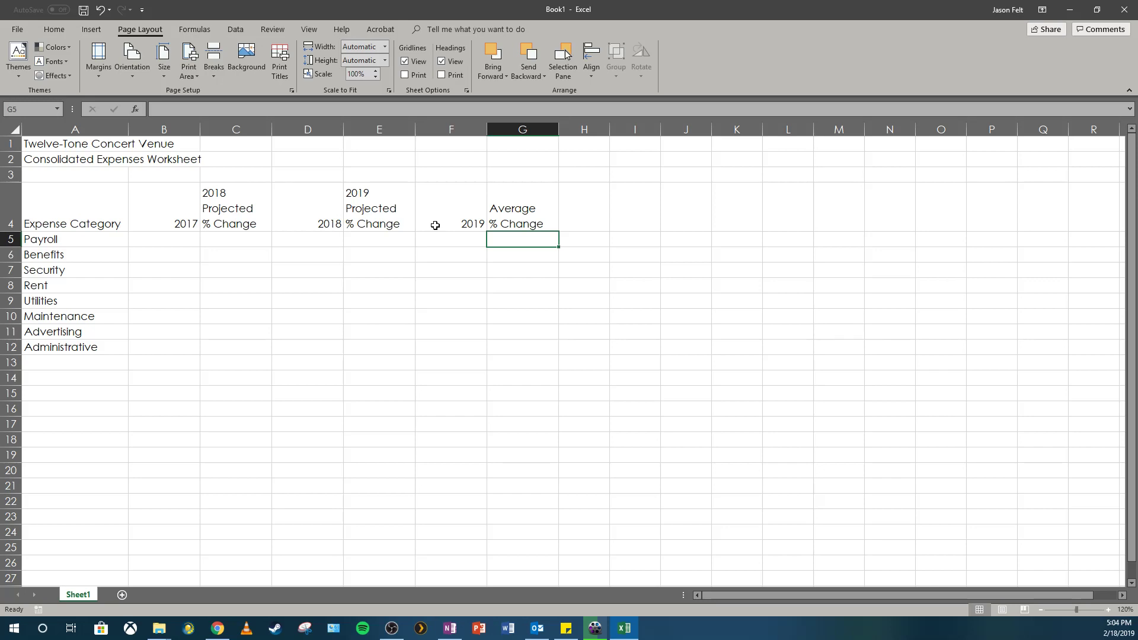
Enter 1 in B5 and fill the 2017 column down to B12 as a series from 1 to 8.
click(187, 244)
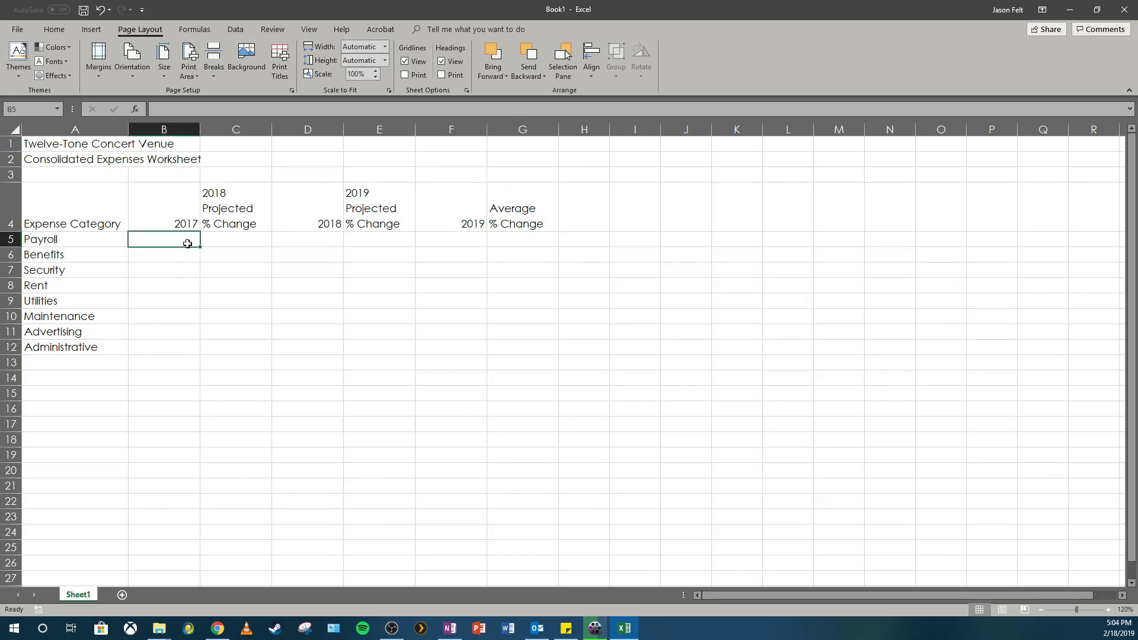
text(1)
key(Return)
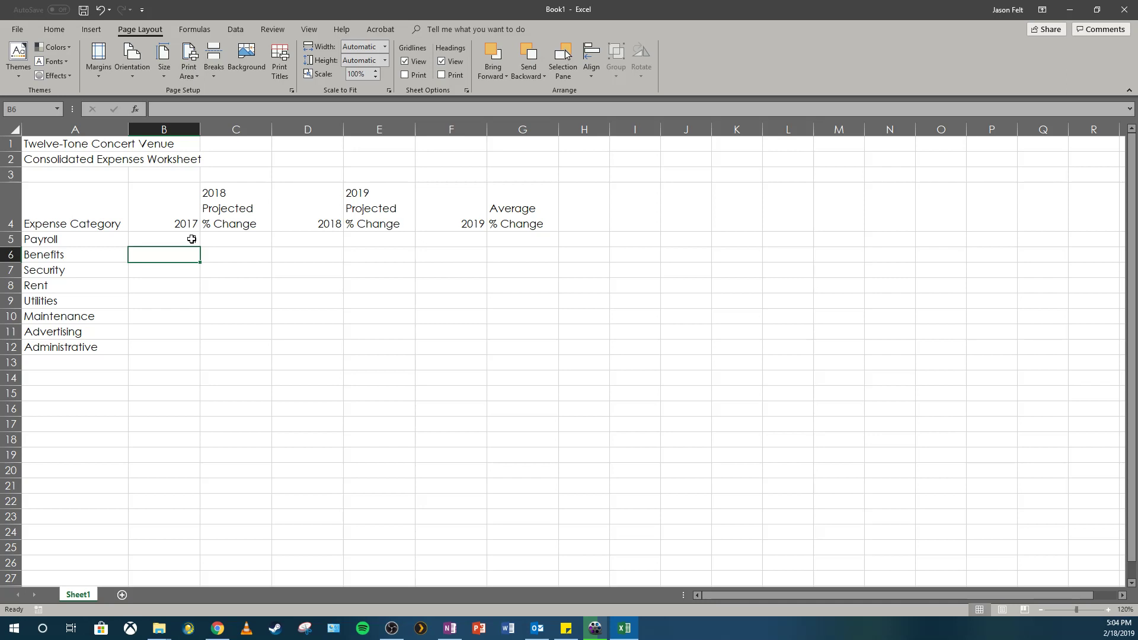
click(191, 238)
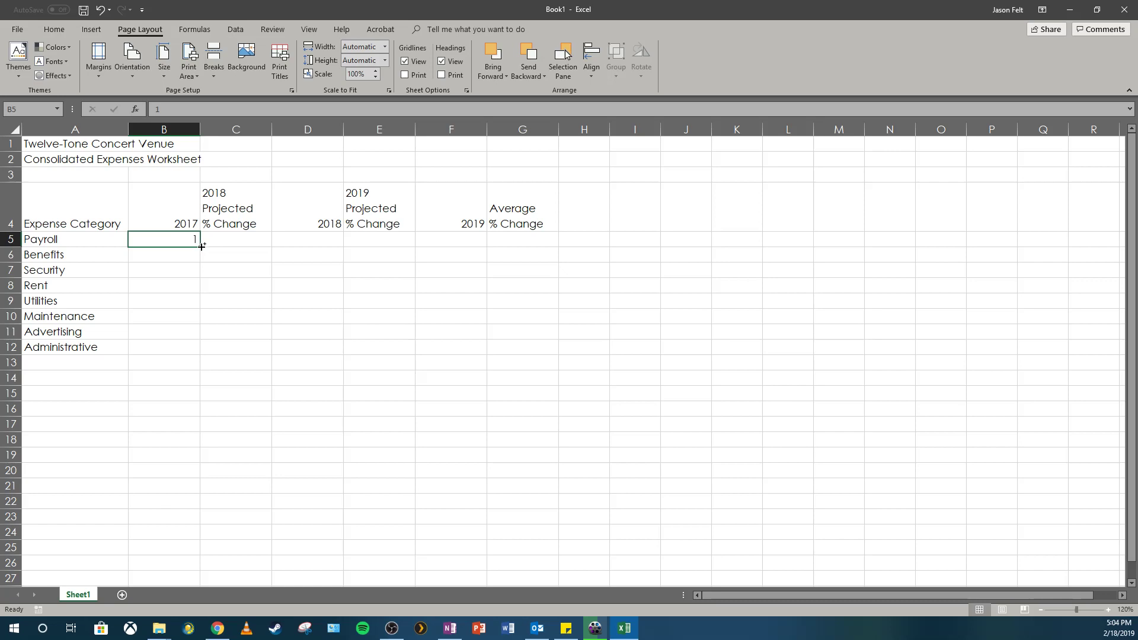
drag(202, 246, 191, 351)
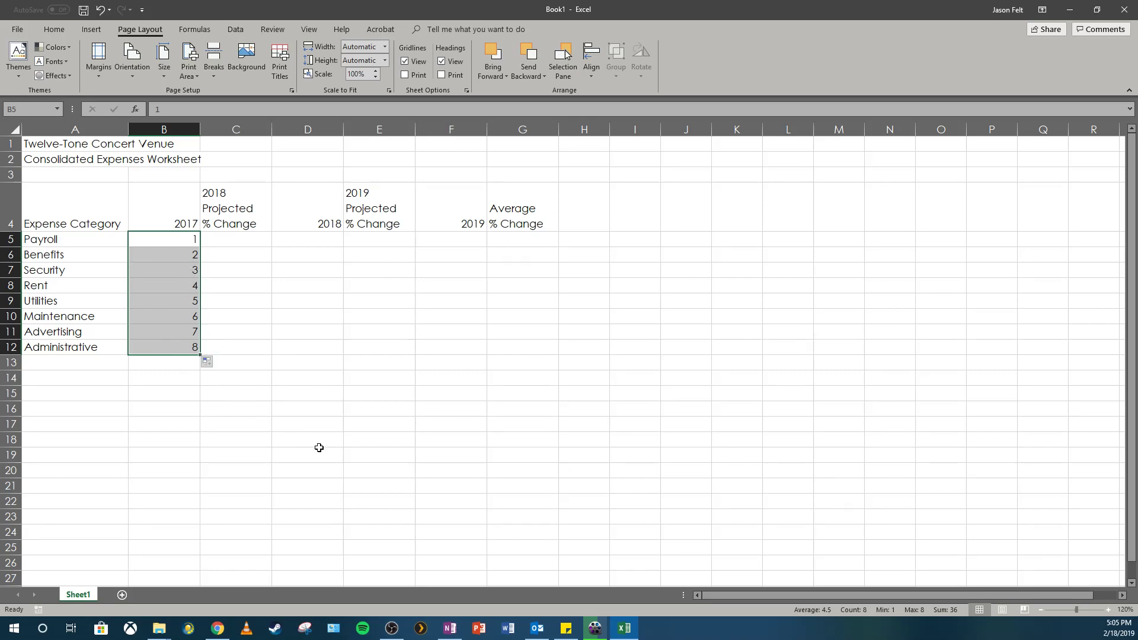
Enter 2% in C5 as the 2018 projected change for Payroll.
click(231, 236)
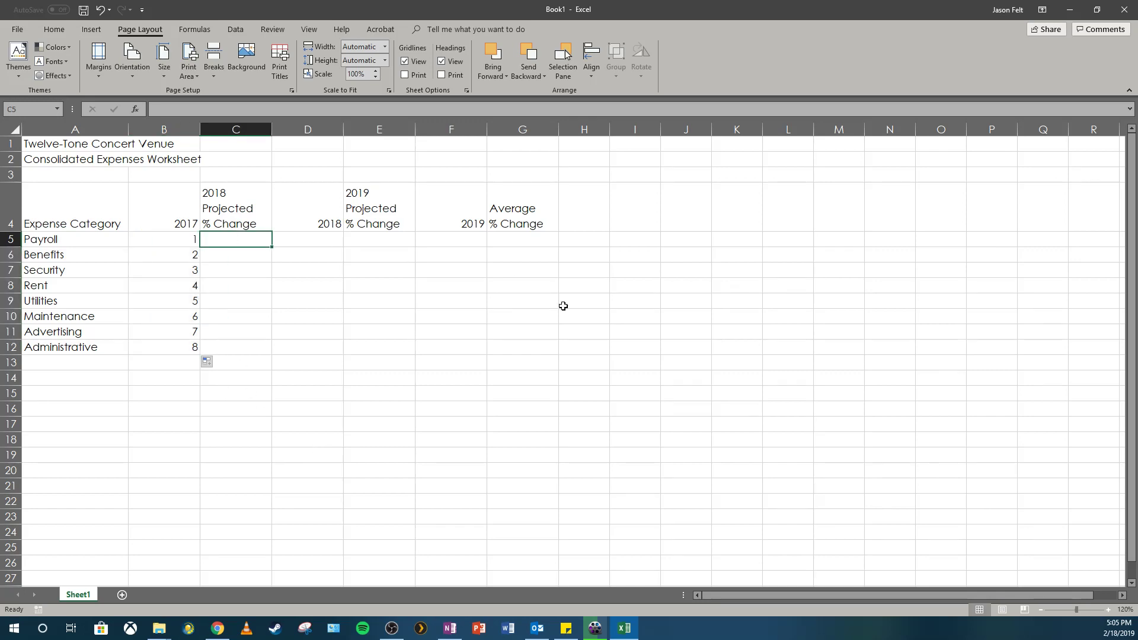
text(2%)
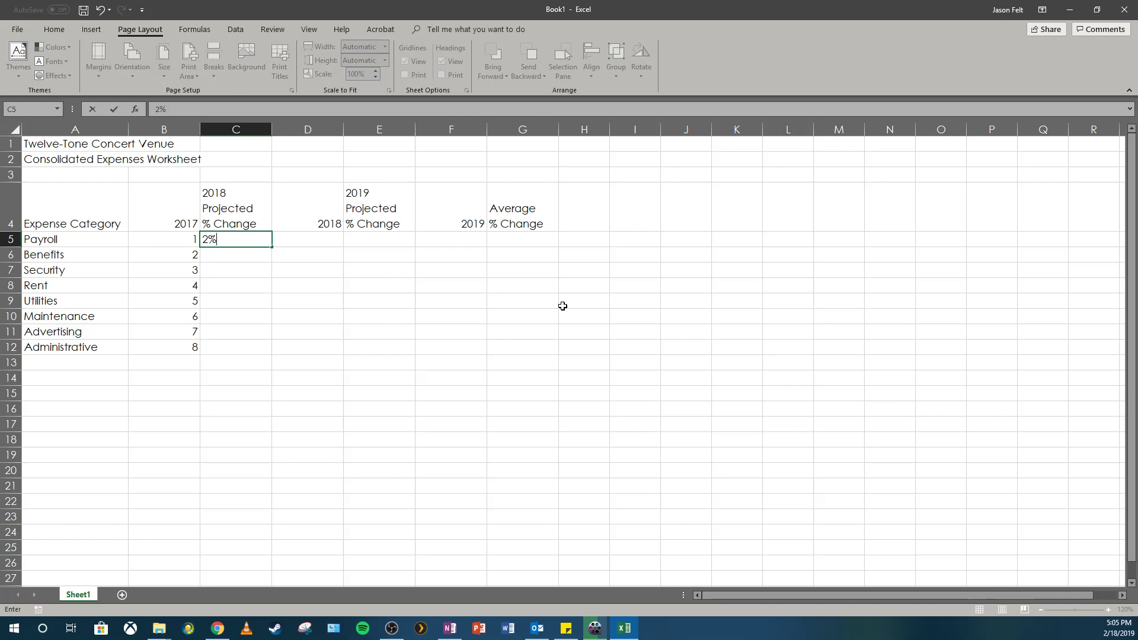
click(57, 29)
key(Tab)
click(251, 239)
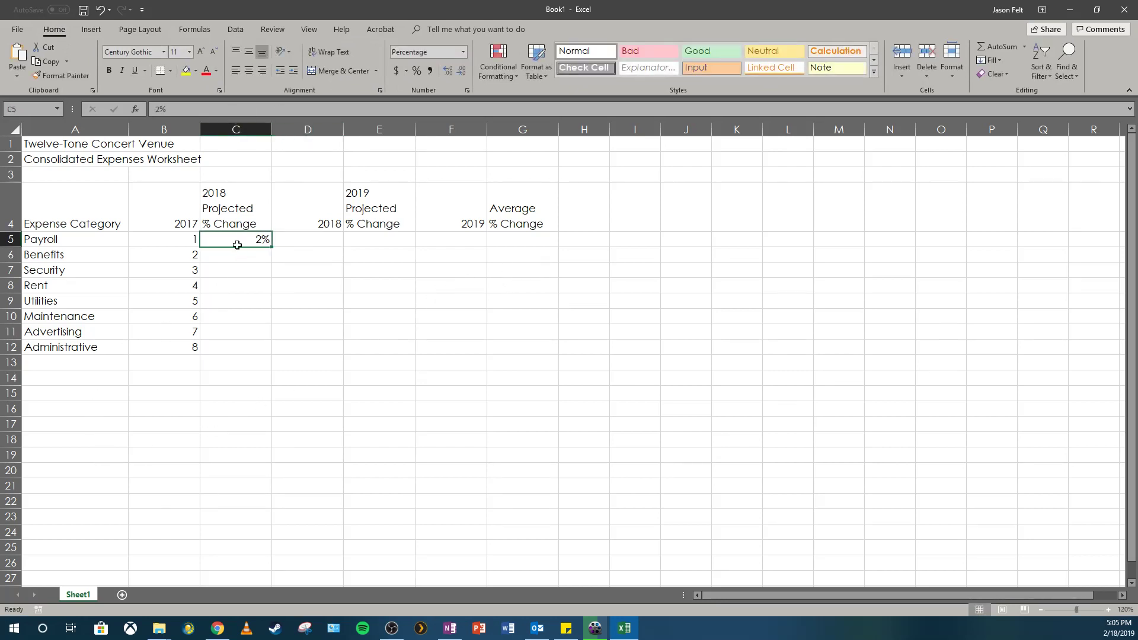
Fill C5:C12 with a linear column series using a step value of .021.
drag(237, 244, 249, 348)
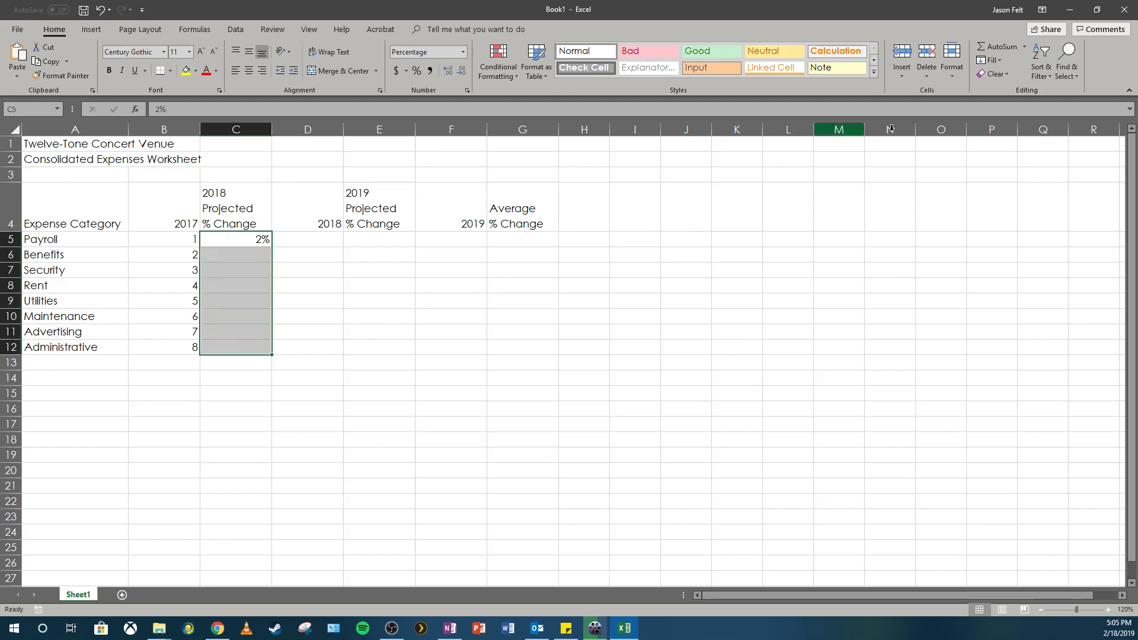
click(993, 60)
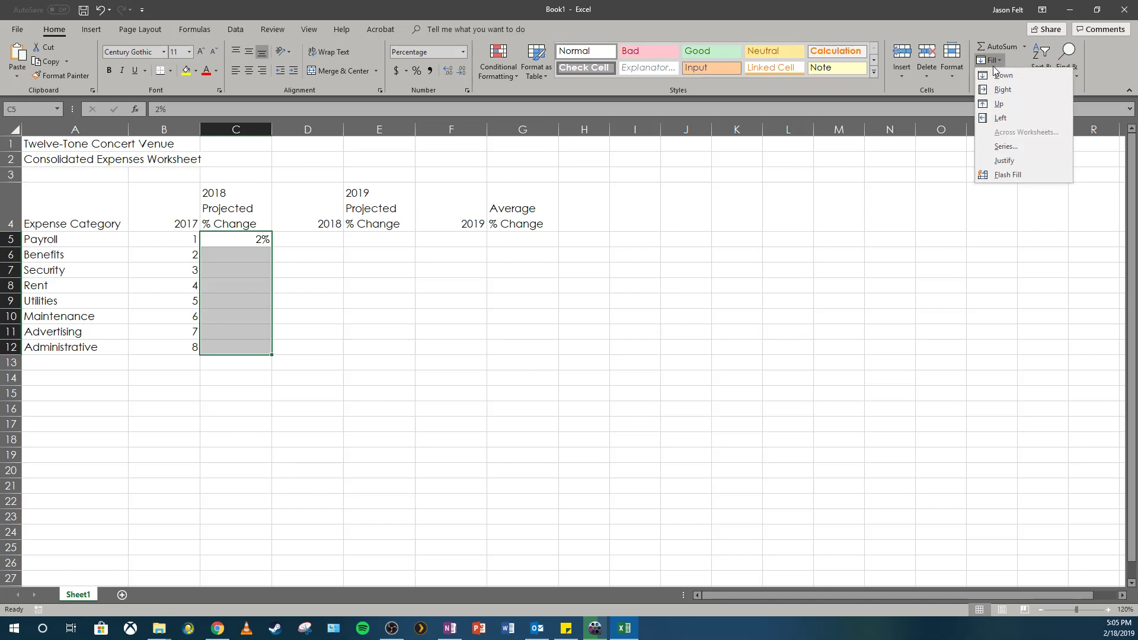
click(1011, 152)
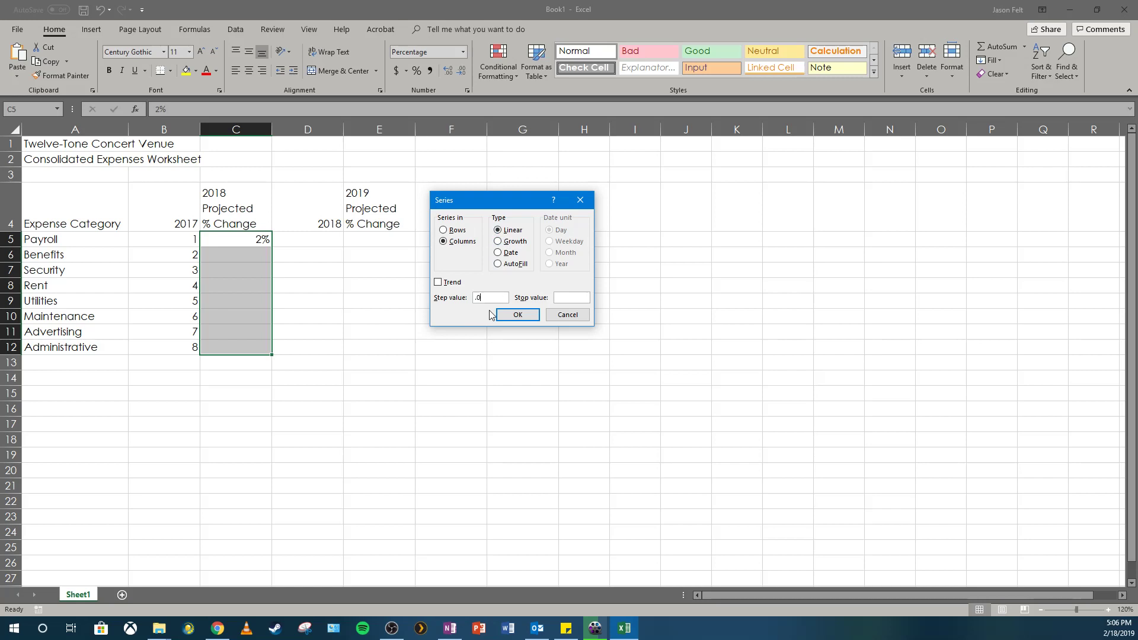
text(21)
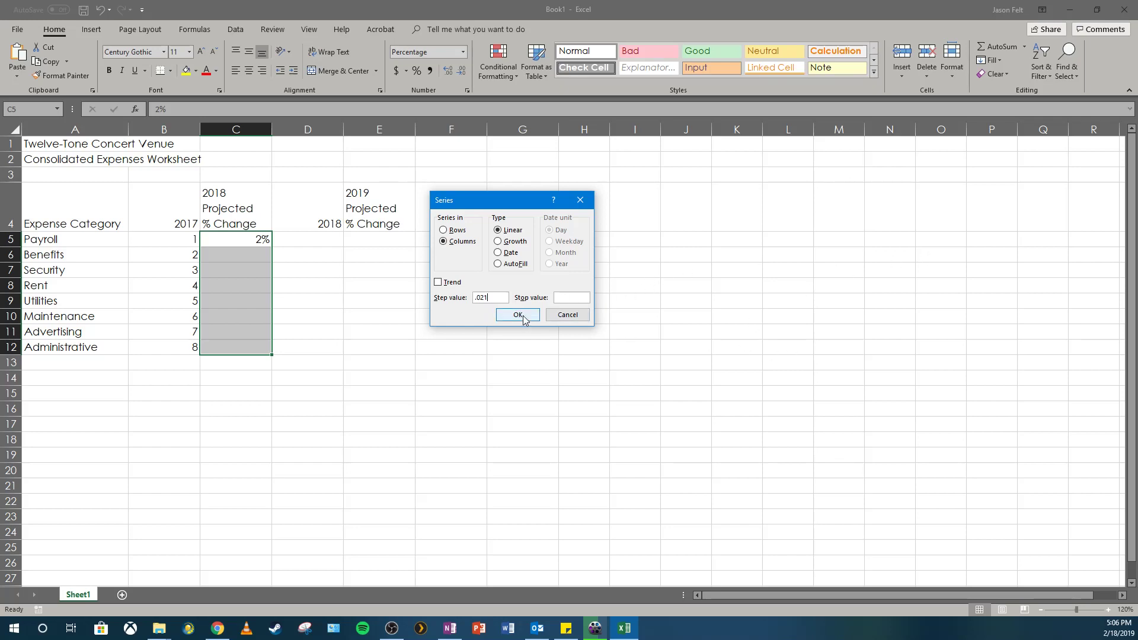
click(517, 315)
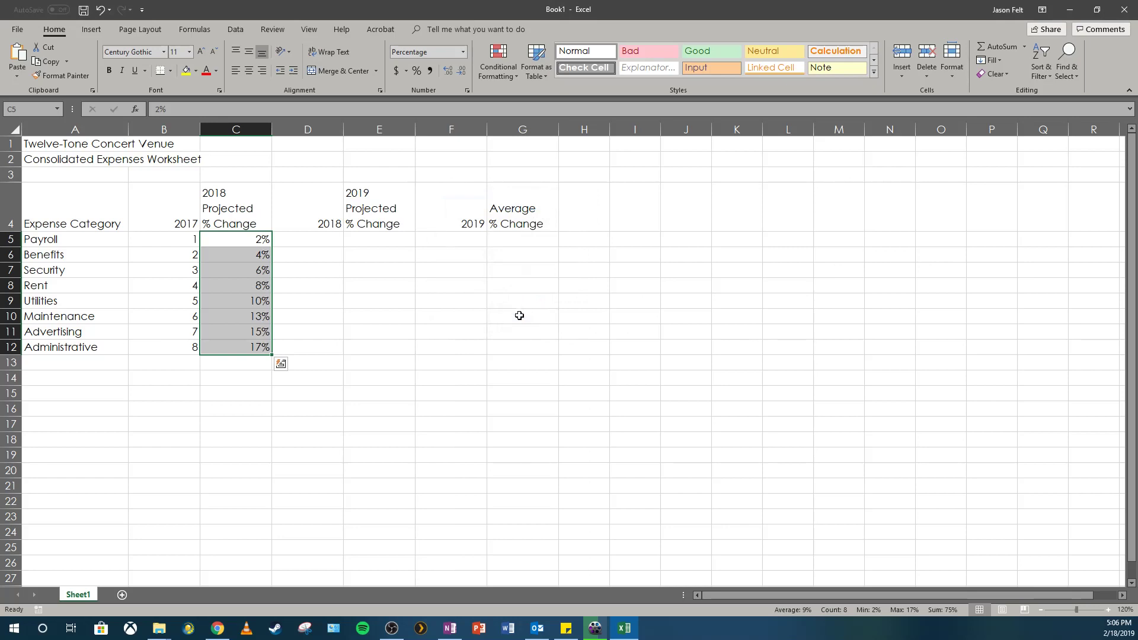
Format the percentages in C5:C12 to show two decimal places.
click(263, 239)
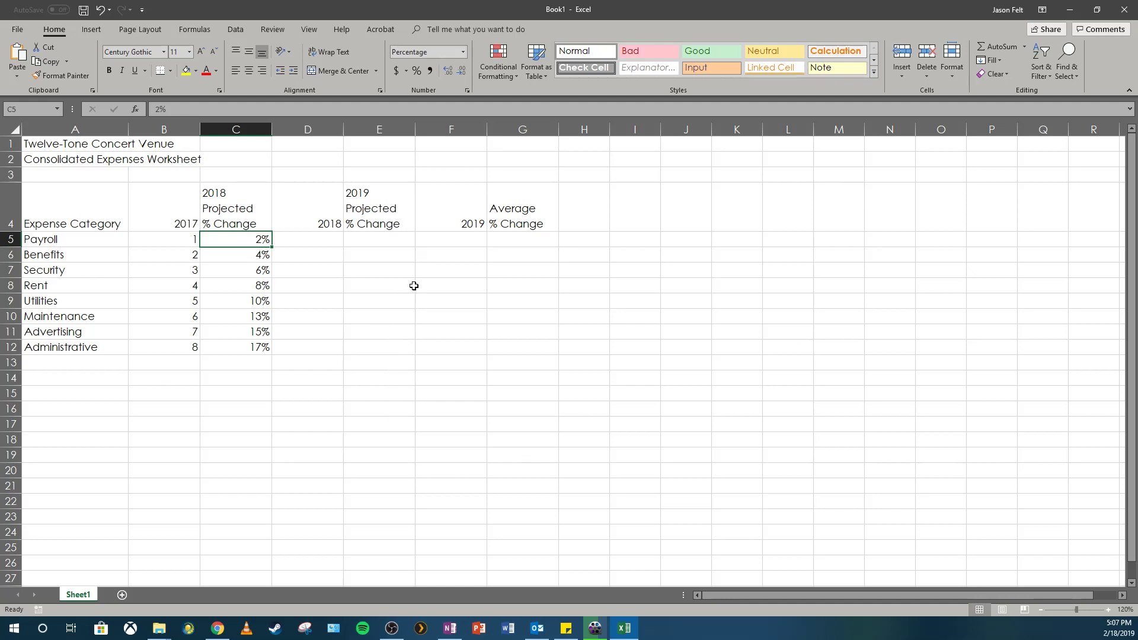
drag(256, 243, 255, 350)
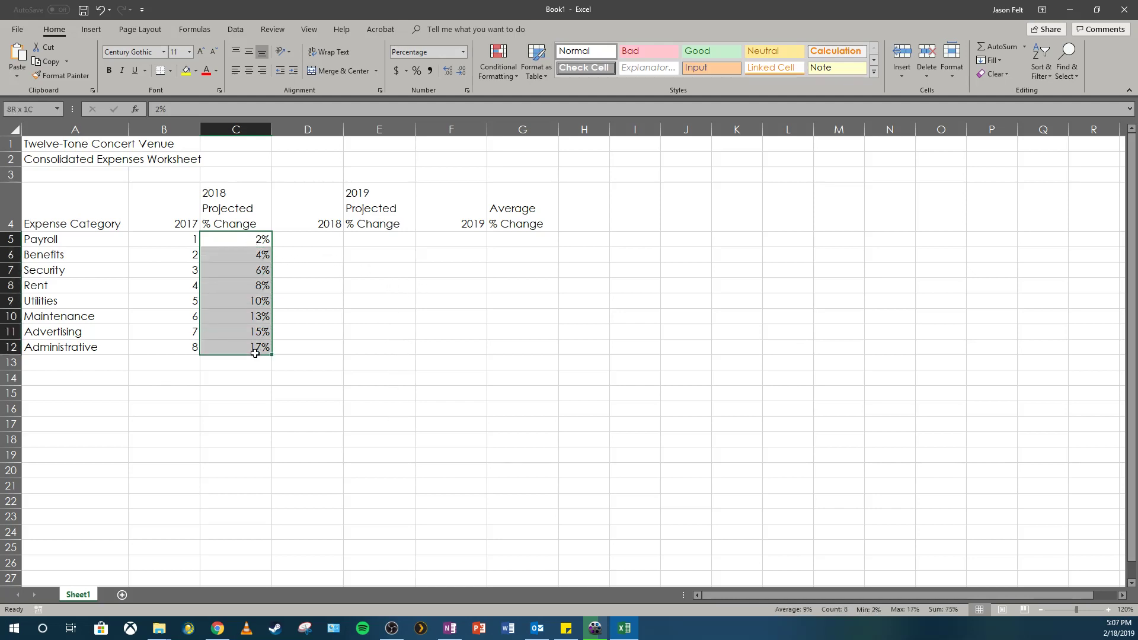
click(447, 71)
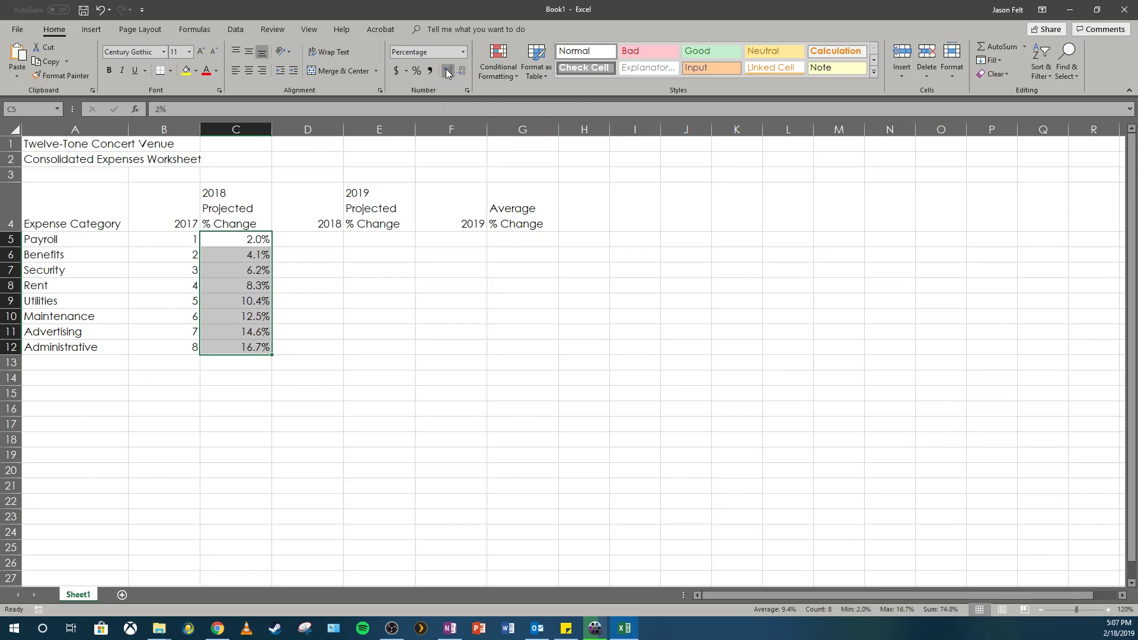
click(448, 71)
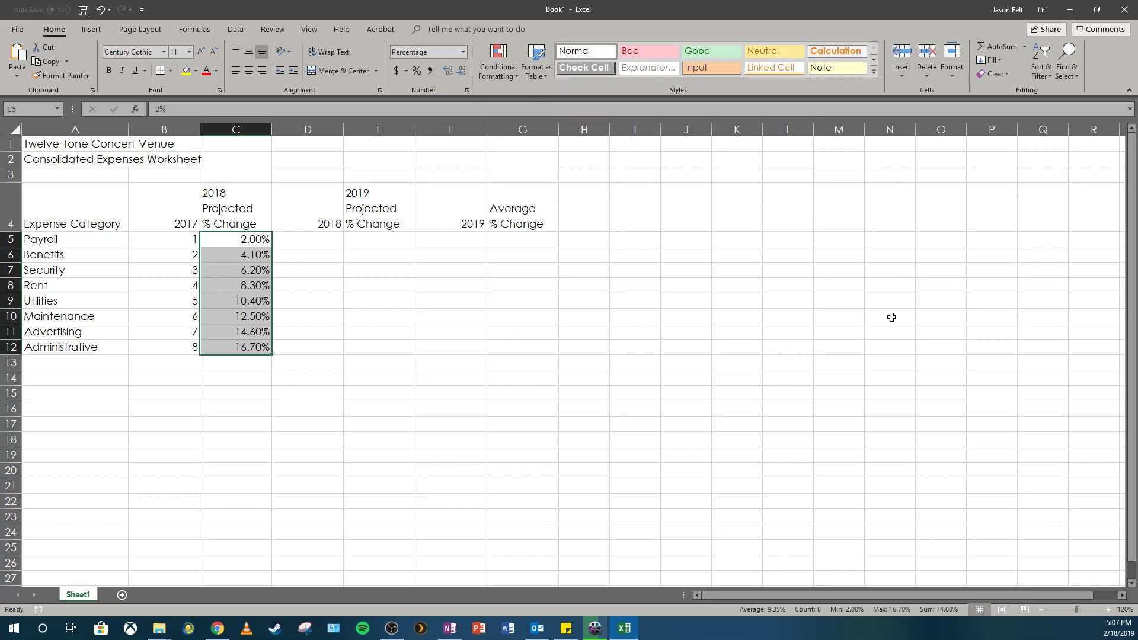
Enter 3% in E5 as the 2019 projected change for Payroll.
click(387, 241)
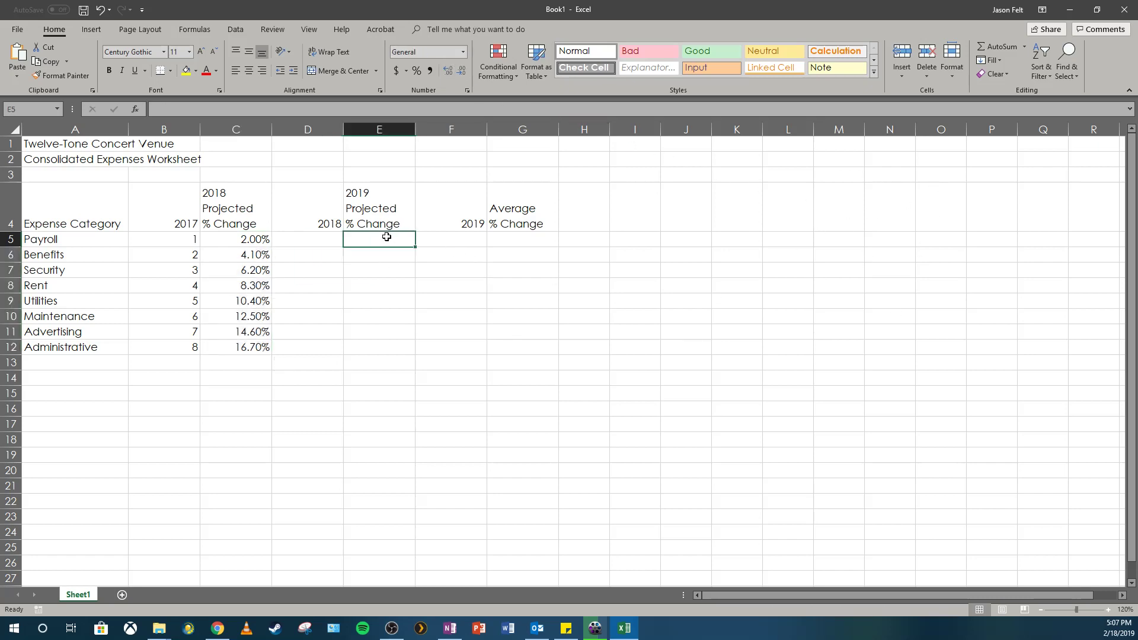
text(3)
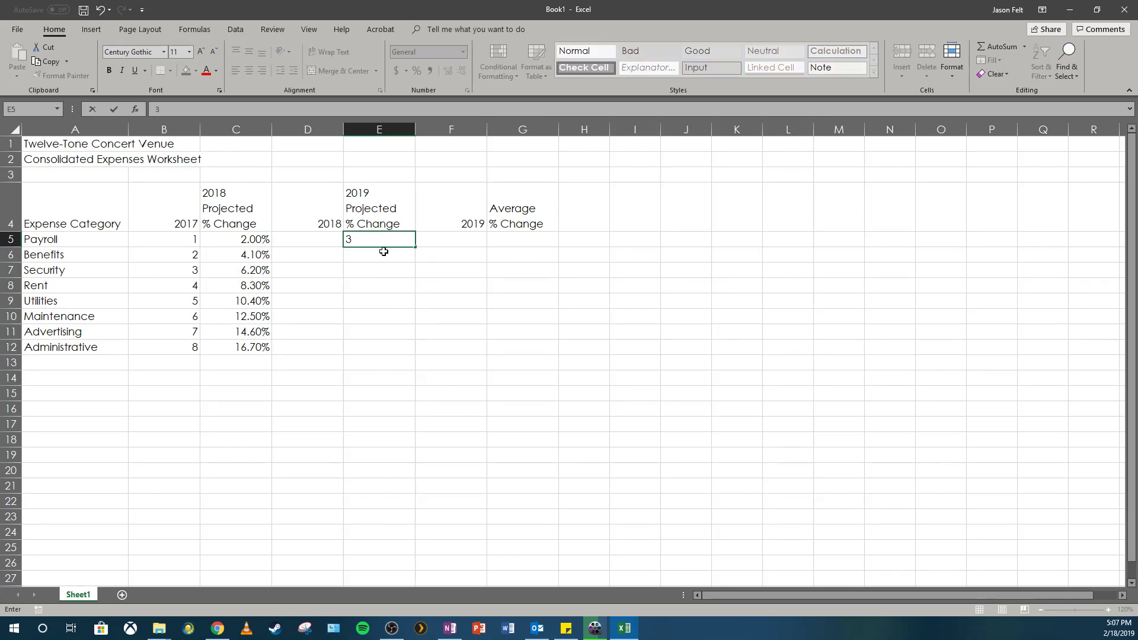
text(%)
key(Tab)
click(377, 237)
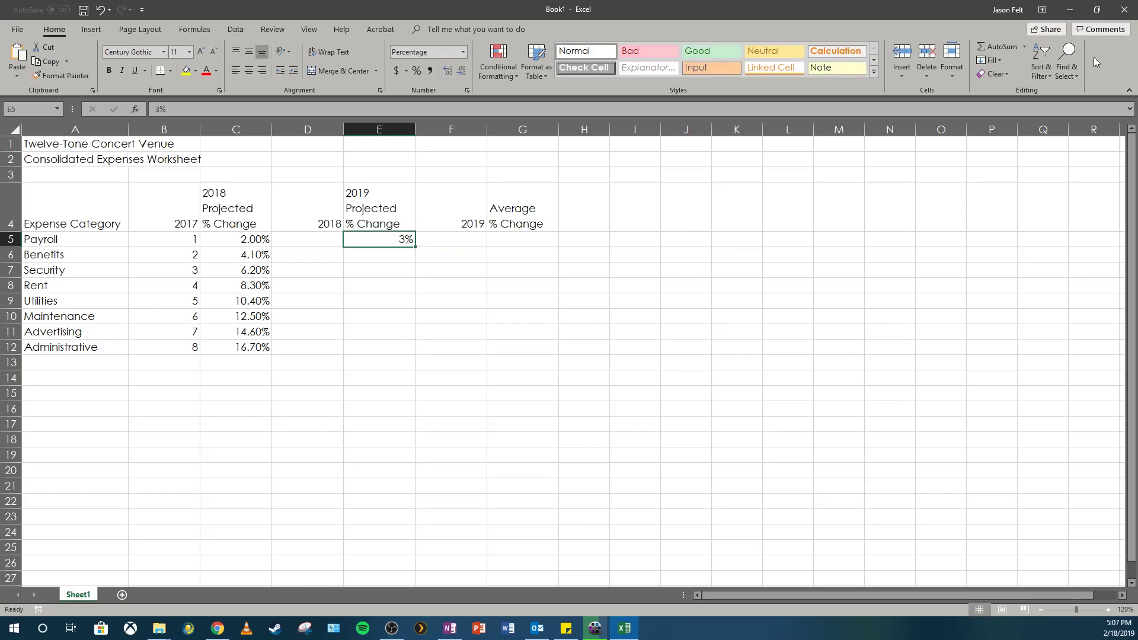
Fill E5:E12 with a linear column series using a step value of .01.
drag(388, 241, 390, 350)
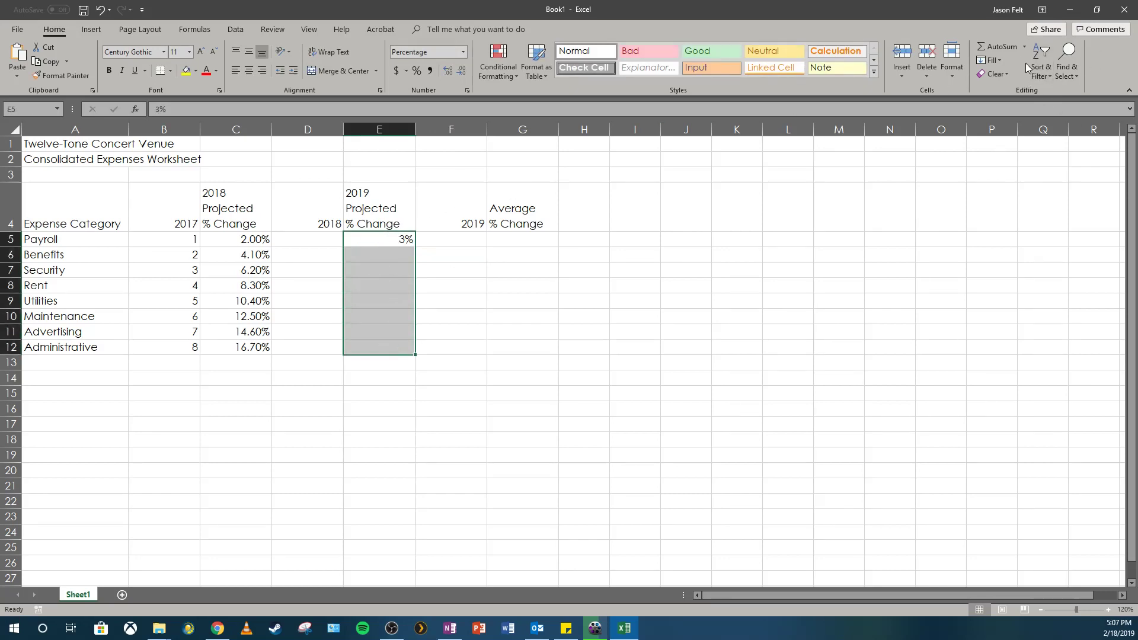
click(998, 63)
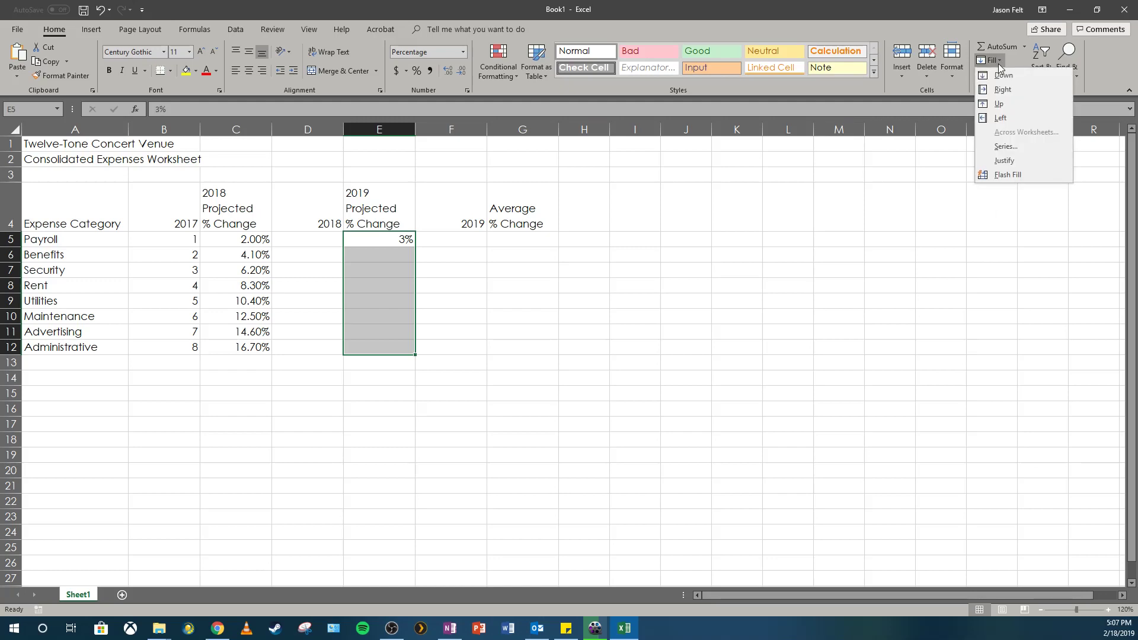
click(1001, 149)
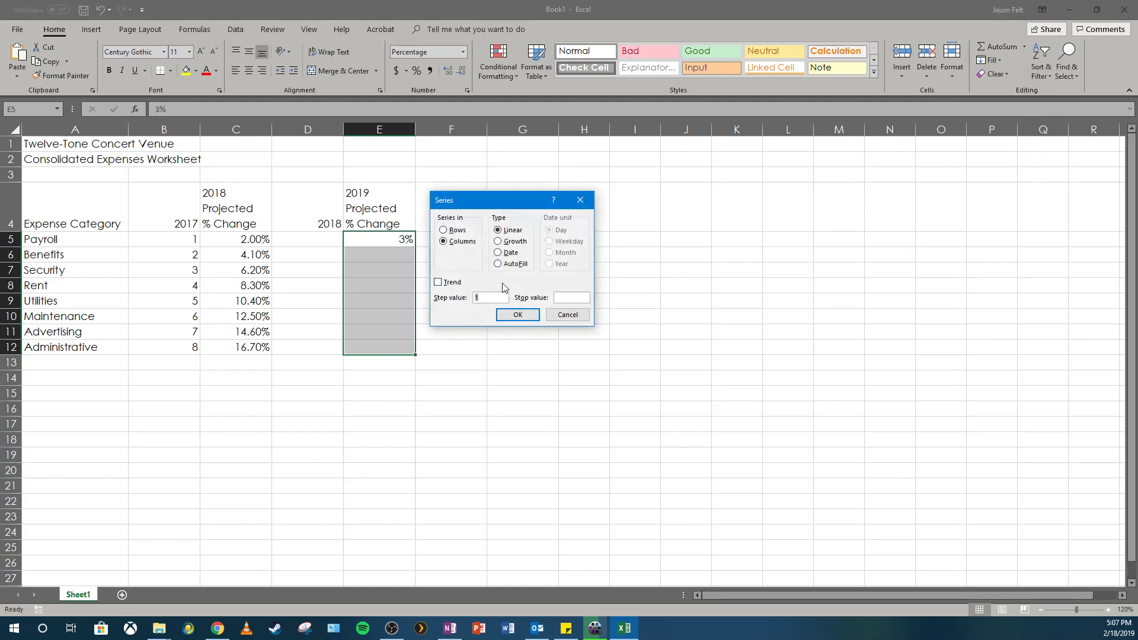
text(.01)
click(507, 316)
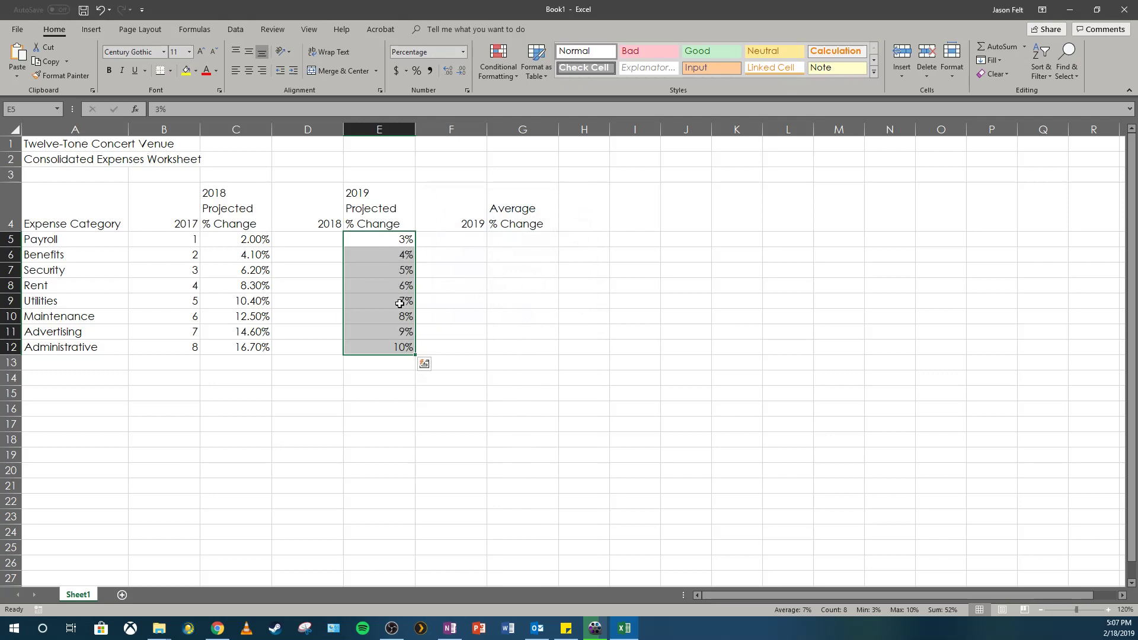
Compare the increments between consecutive percentages in the 2018 and 2019 Projected % Change columns, starting from the Payroll row.
click(243, 240)
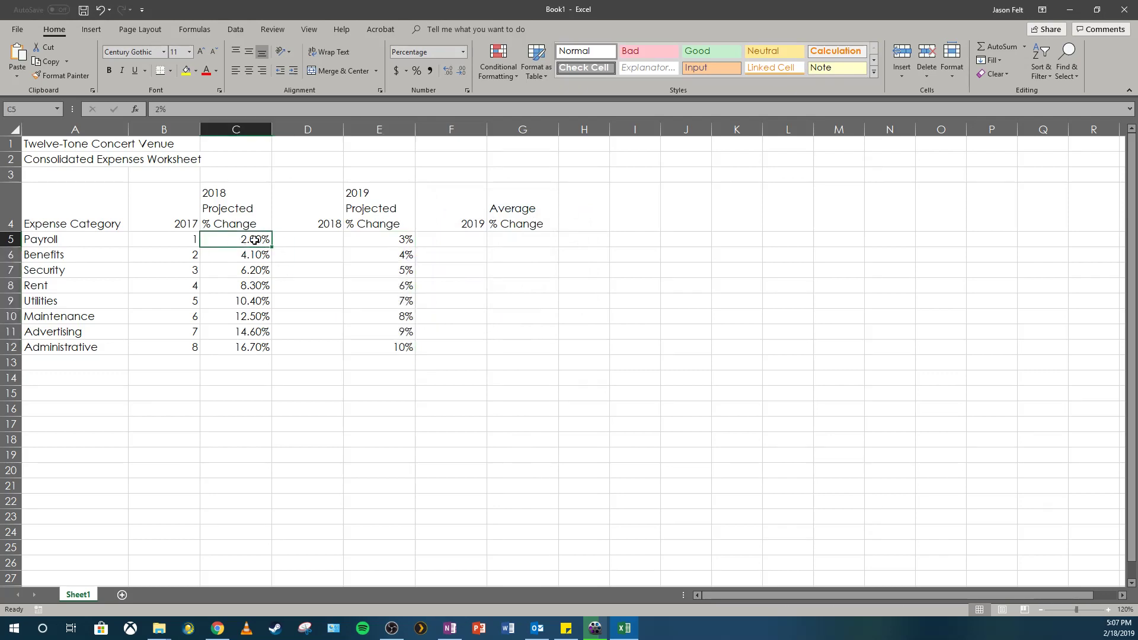
click(252, 254)
click(258, 242)
click(263, 257)
click(258, 279)
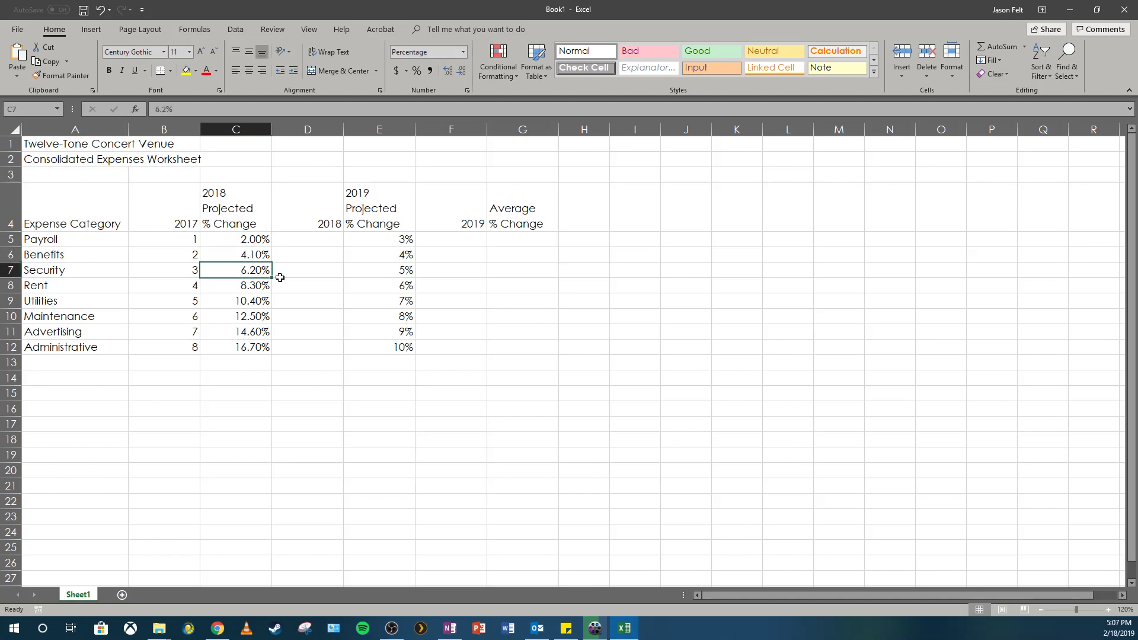
click(256, 287)
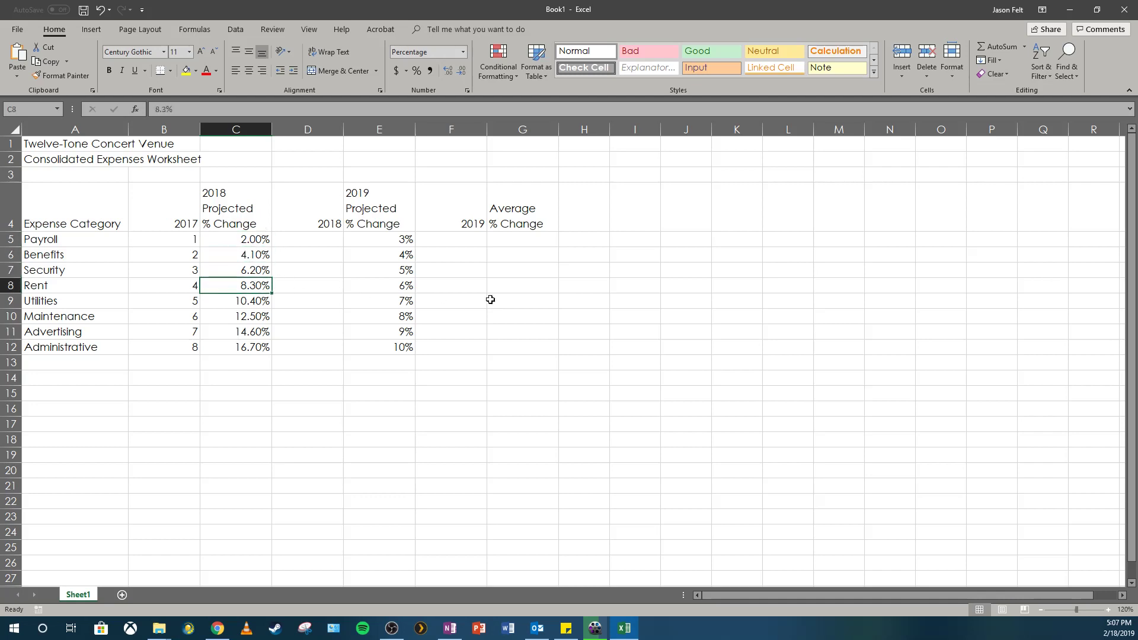
click(385, 240)
click(232, 243)
click(234, 256)
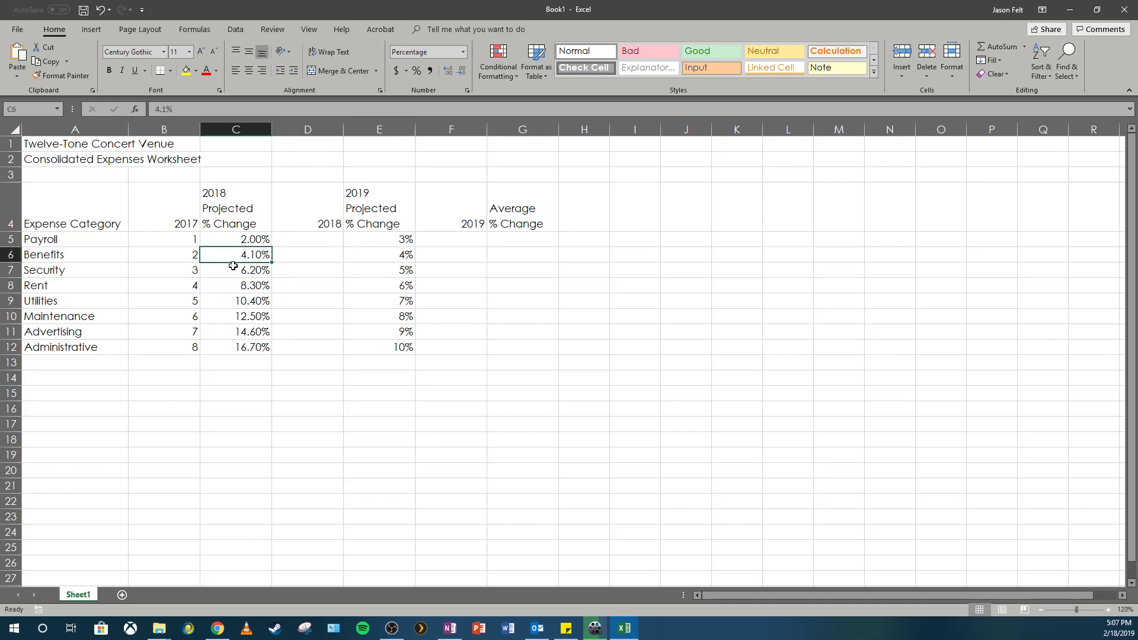
click(233, 270)
click(249, 242)
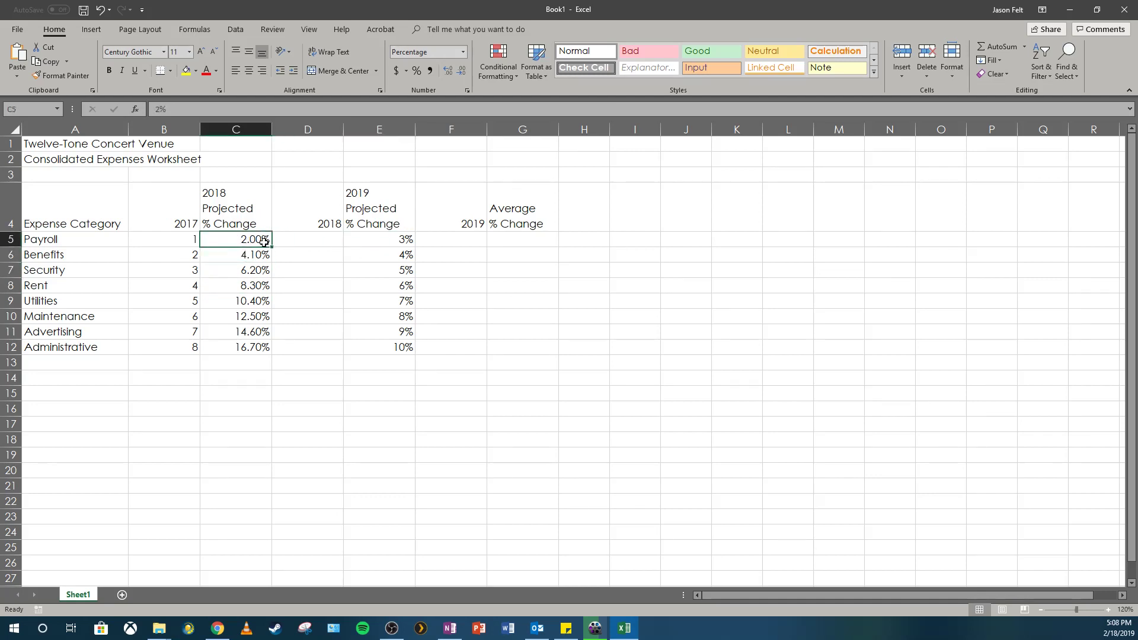
click(391, 242)
click(388, 254)
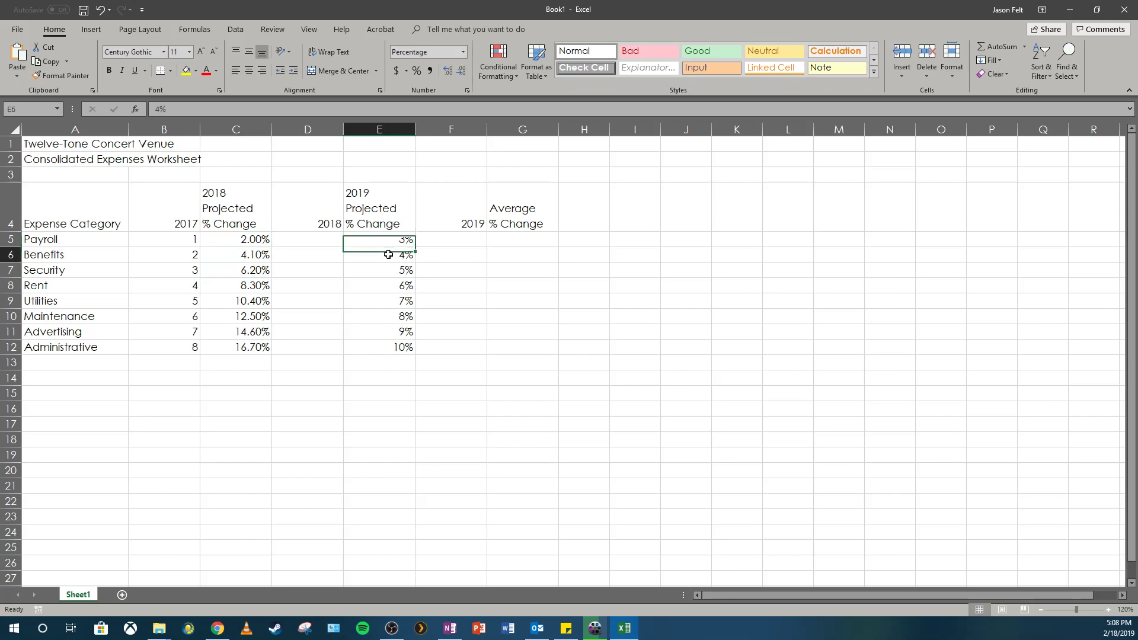
click(385, 240)
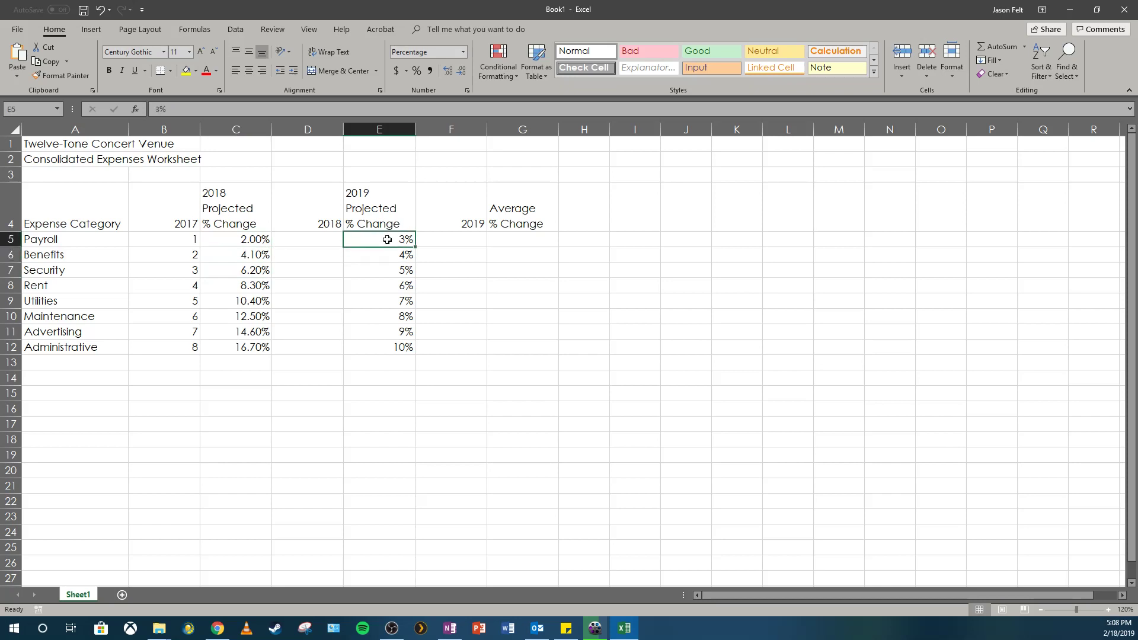